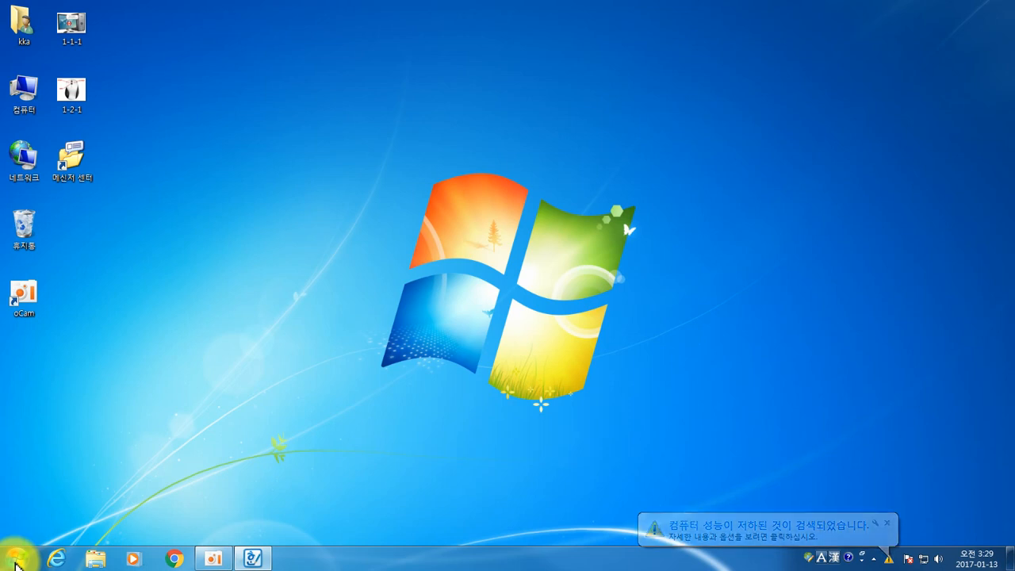
Search the installed programs for "워" with Korean input and launch WordPad (워드패드)
left_click(17, 564)
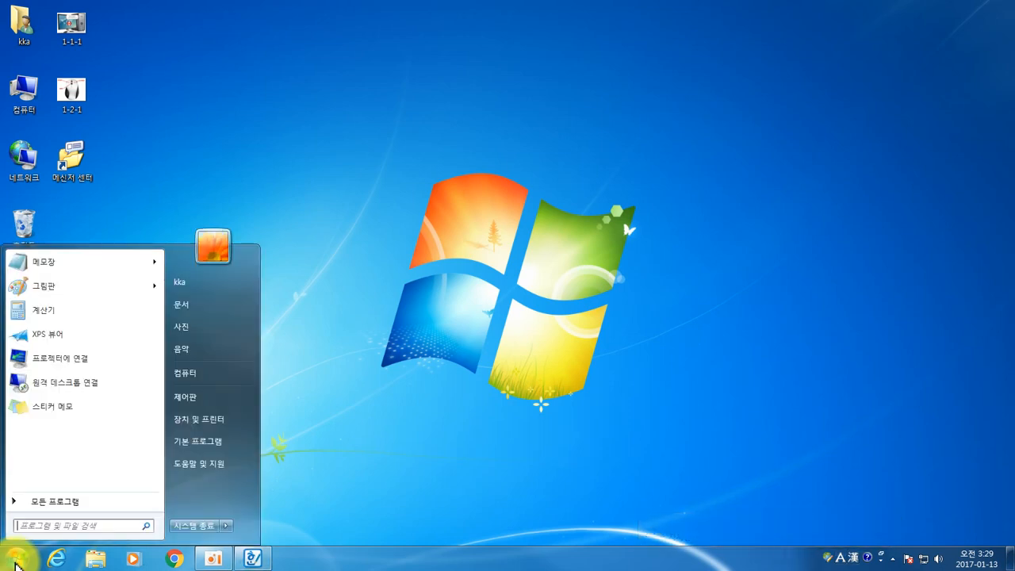
left_click(59, 503)
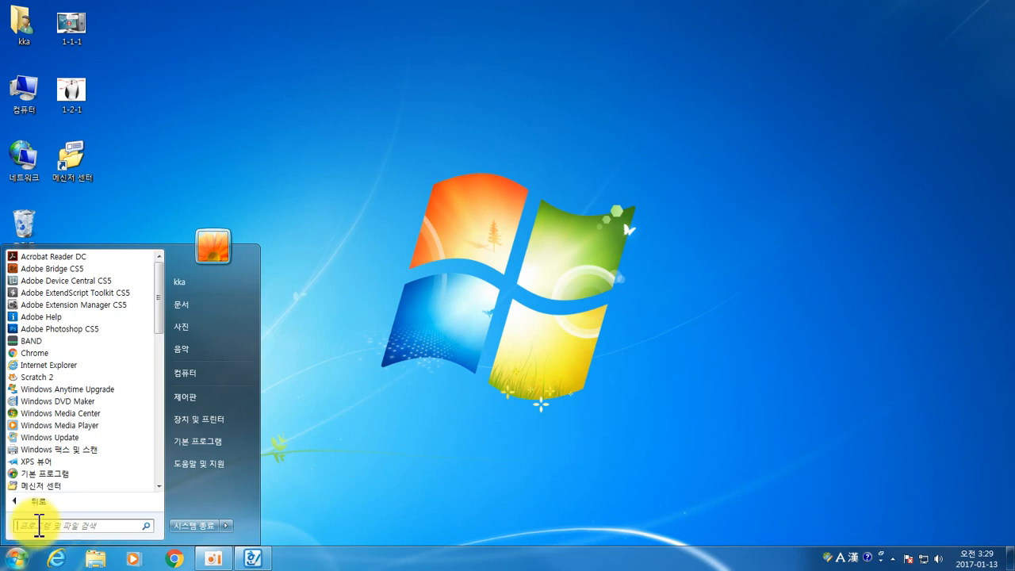
left_click(38, 503)
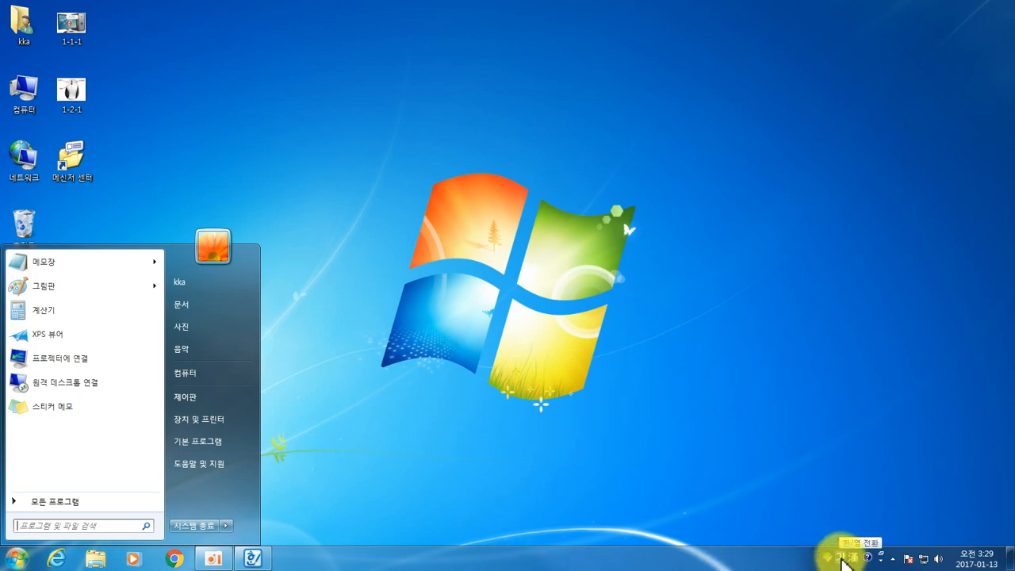
left_click(842, 558)
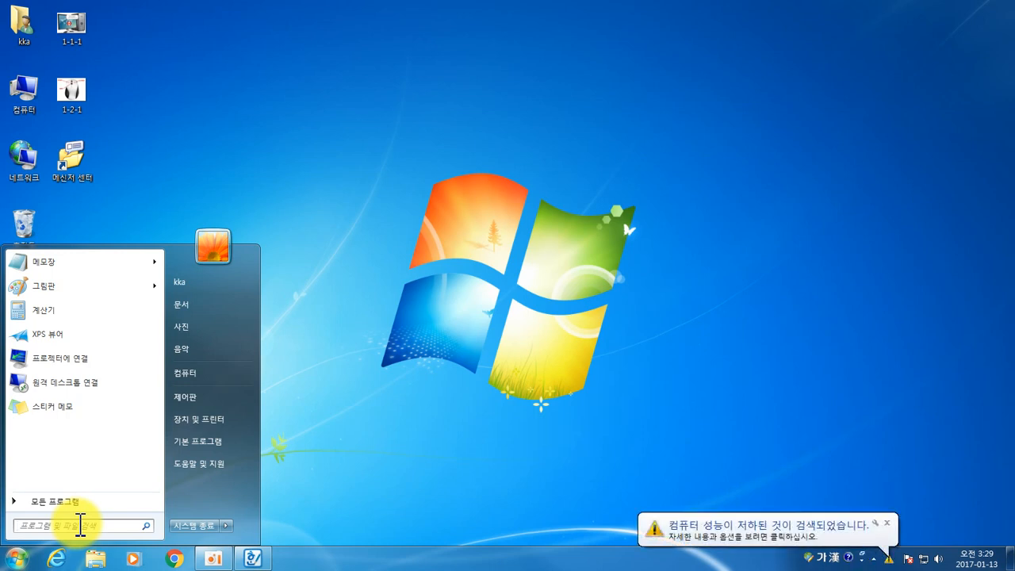
left_click(80, 525)
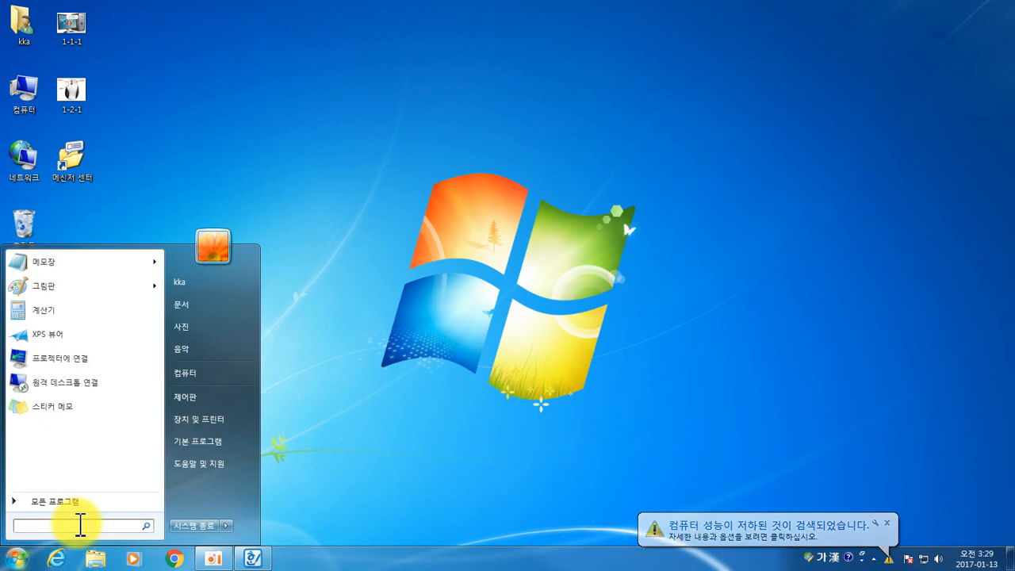
type("워")
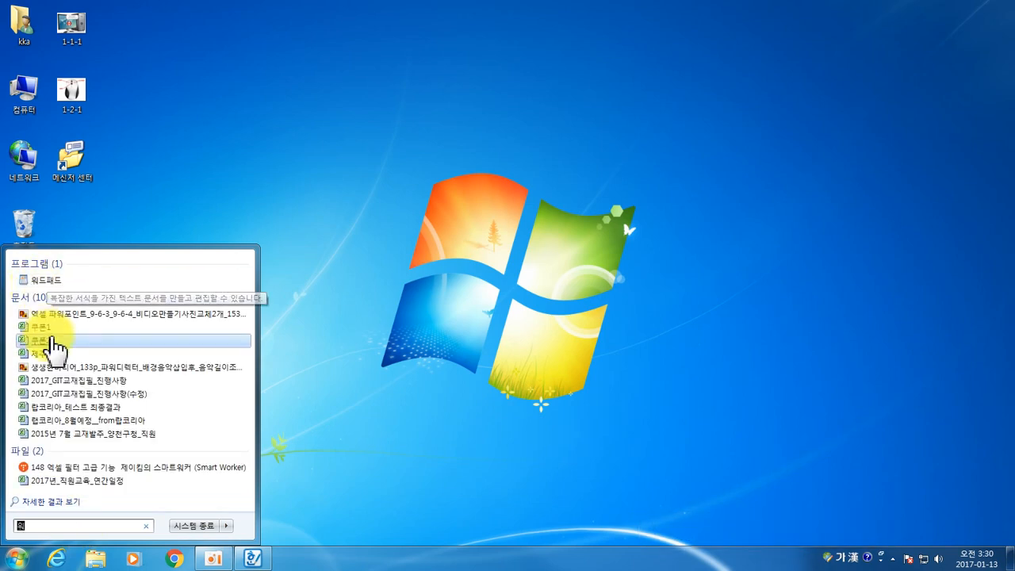
left_click(49, 281)
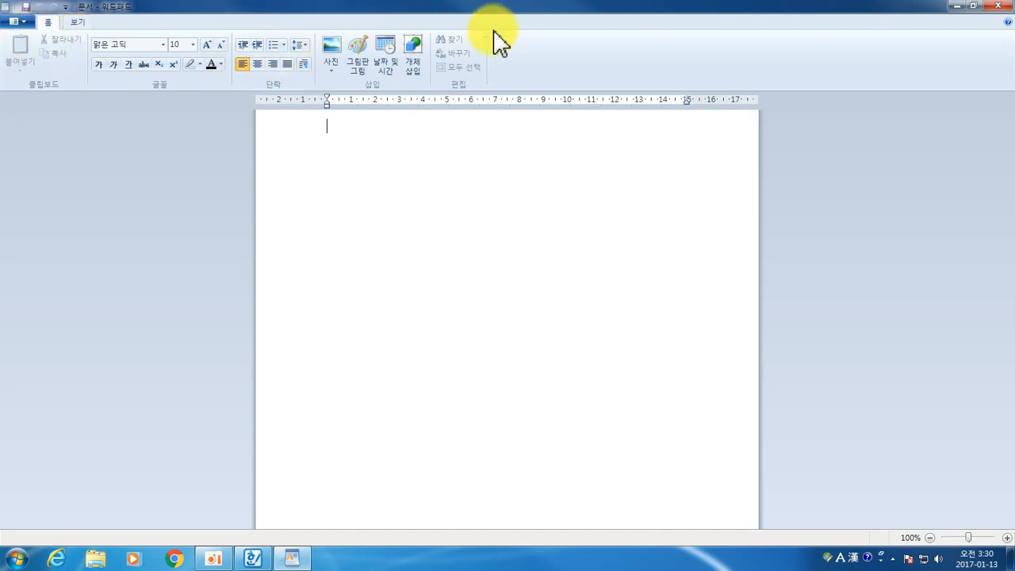
left_click(77, 24)
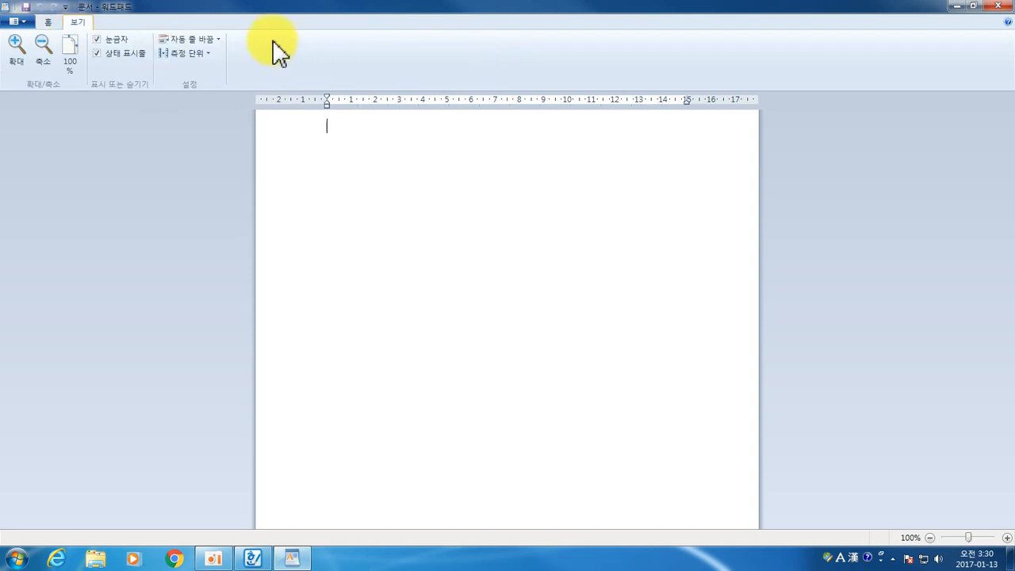
left_click(49, 23)
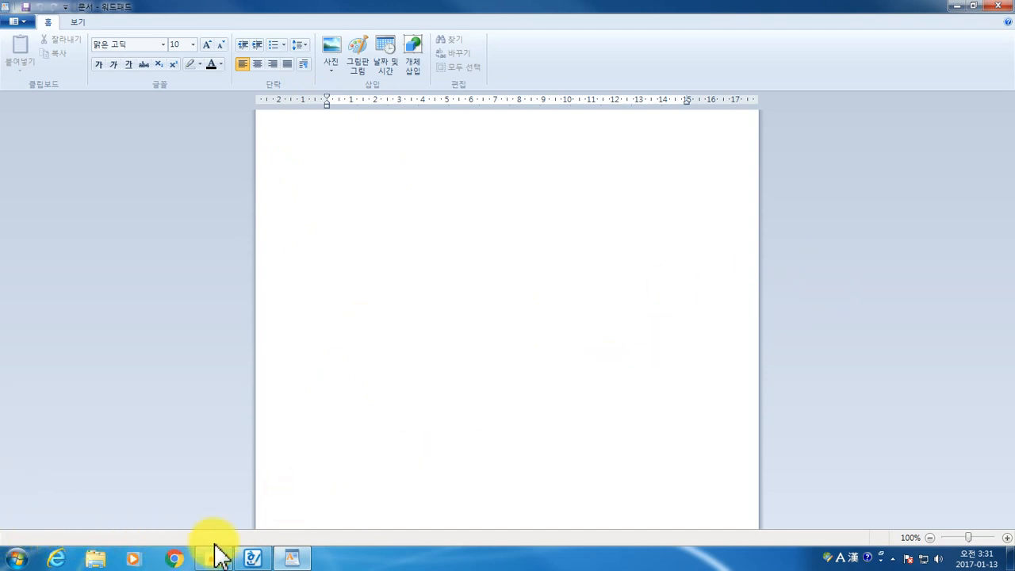
key("ctrl")
key("ctrl")
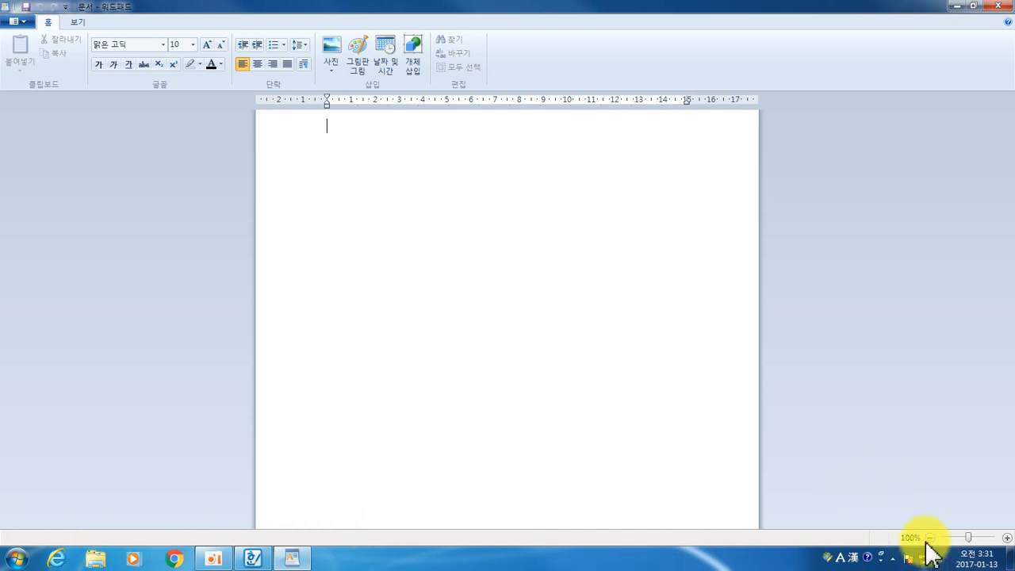
key("ctrl")
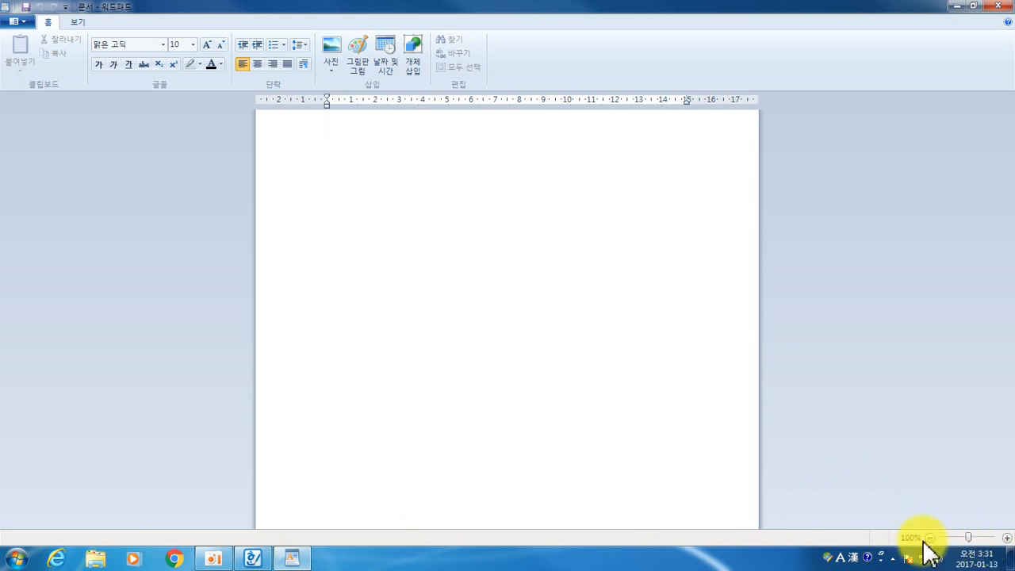
Zoom the blank page out to 60% and bring it back to 100%
left_click(932, 539)
left_click(932, 539)
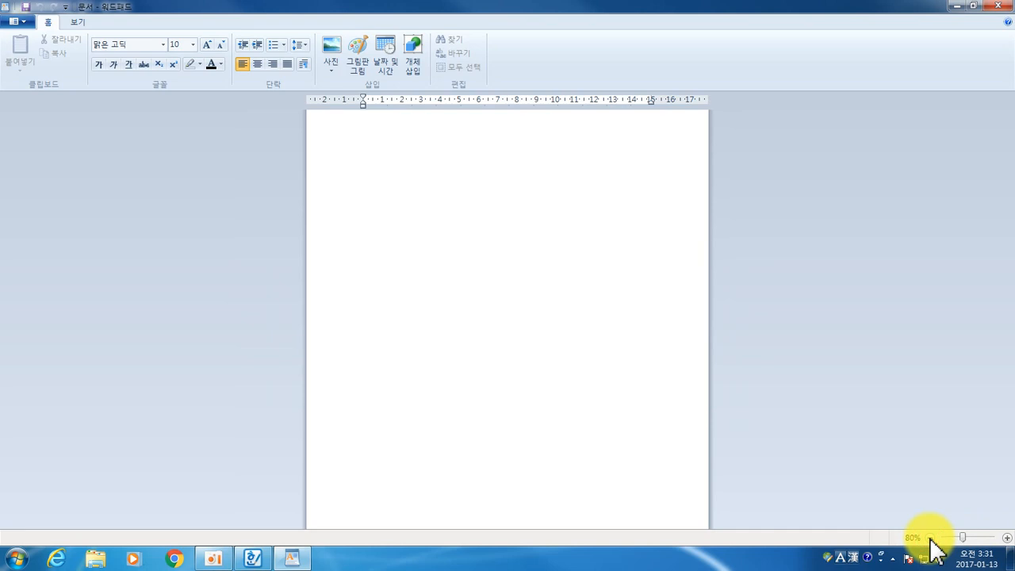
left_click(932, 539)
left_click(933, 539)
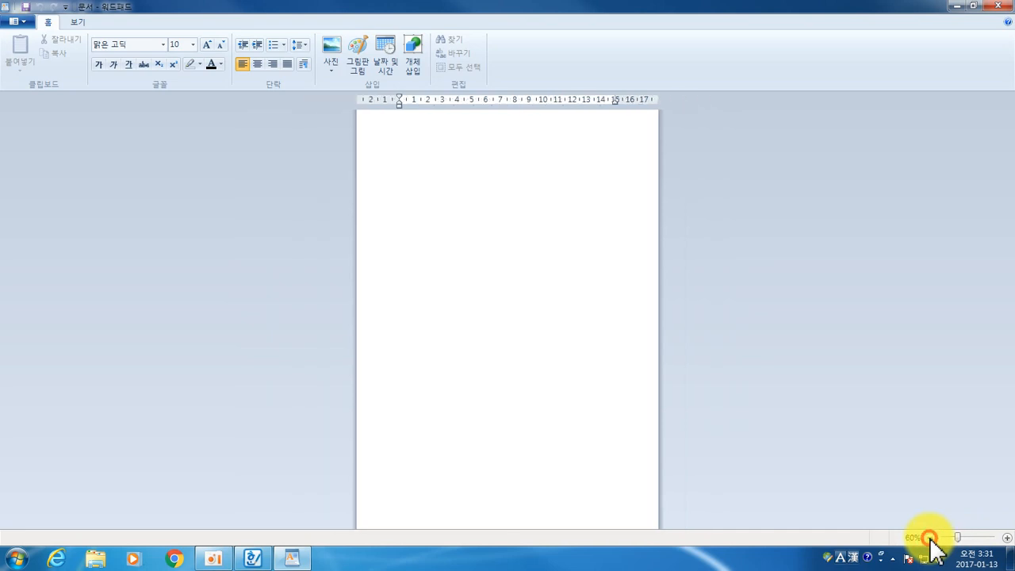
left_click(1008, 539)
left_click(1009, 539)
left_click(1009, 539)
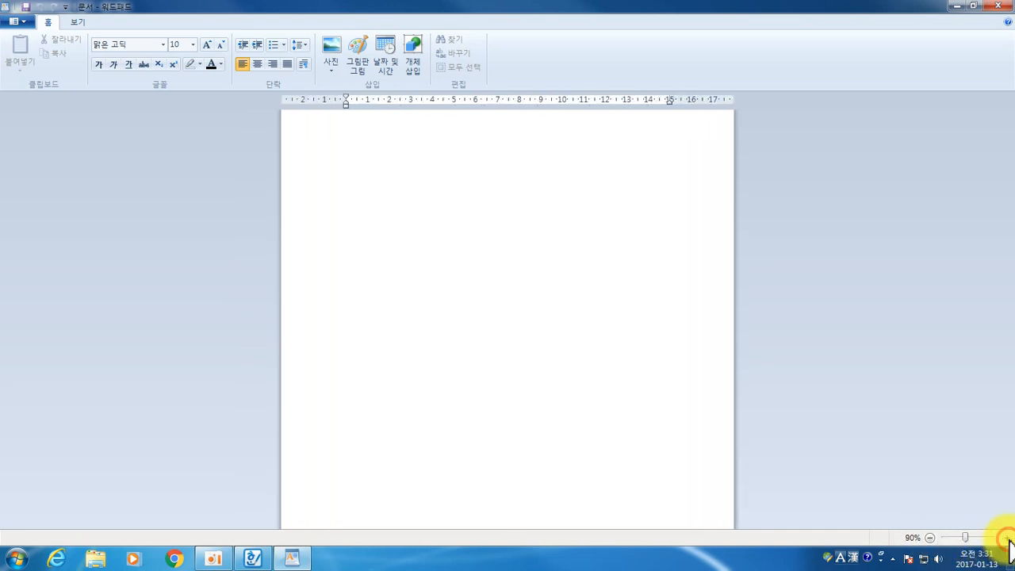
left_click(1008, 539)
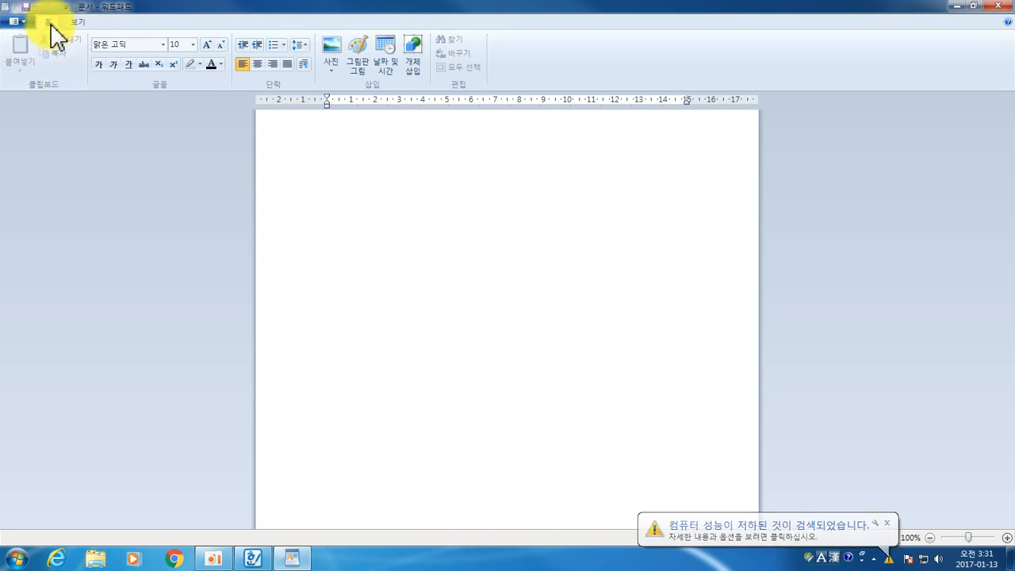
Set the font size of the blank document to 24
left_click(194, 46)
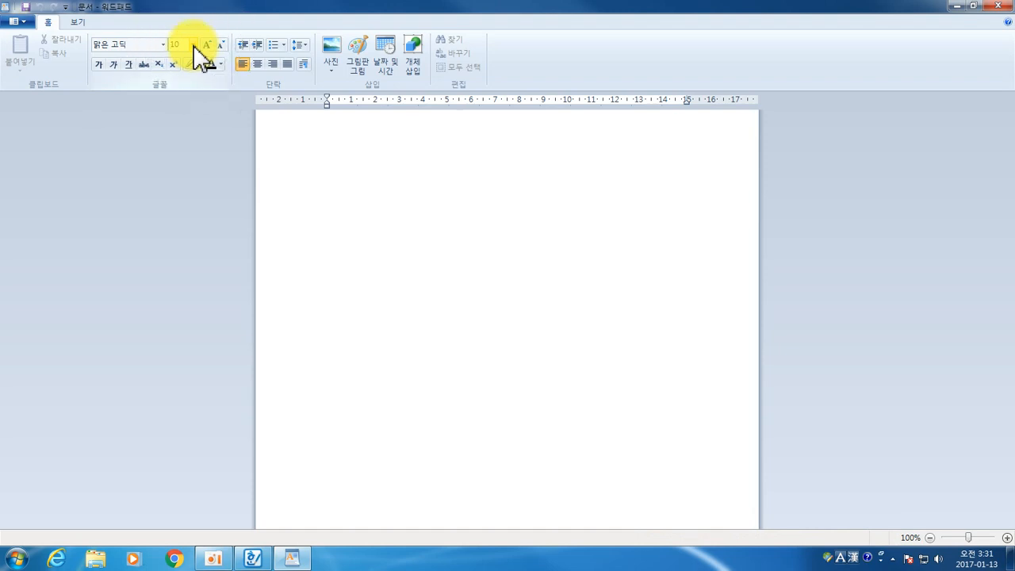
left_click(193, 46)
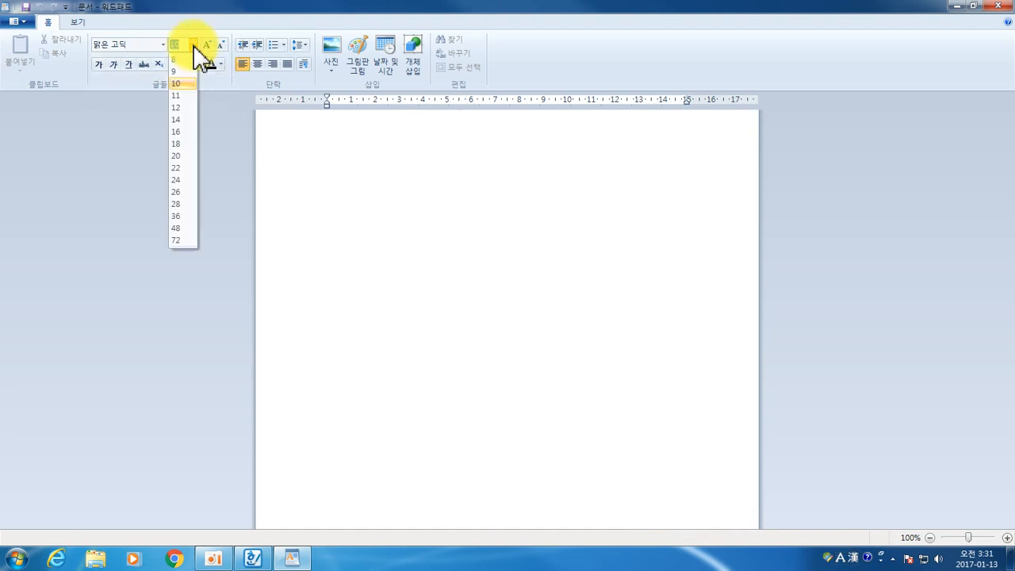
left_click(182, 181)
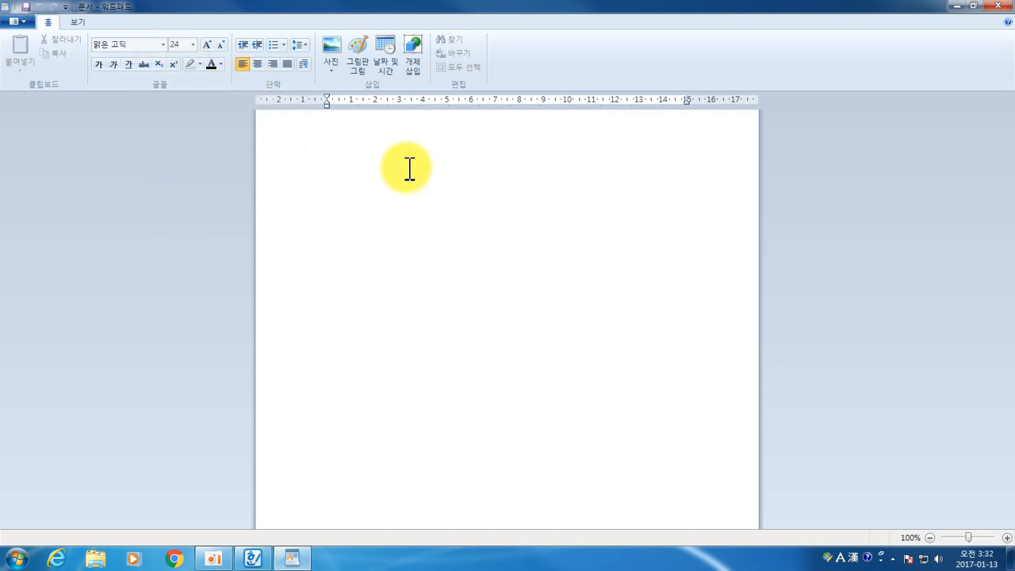
Write the first paragraph at the start of the document: "블록이란 문서를 편집할 부분의 범위를 미리 지정하는 것입니다."
left_click(377, 129)
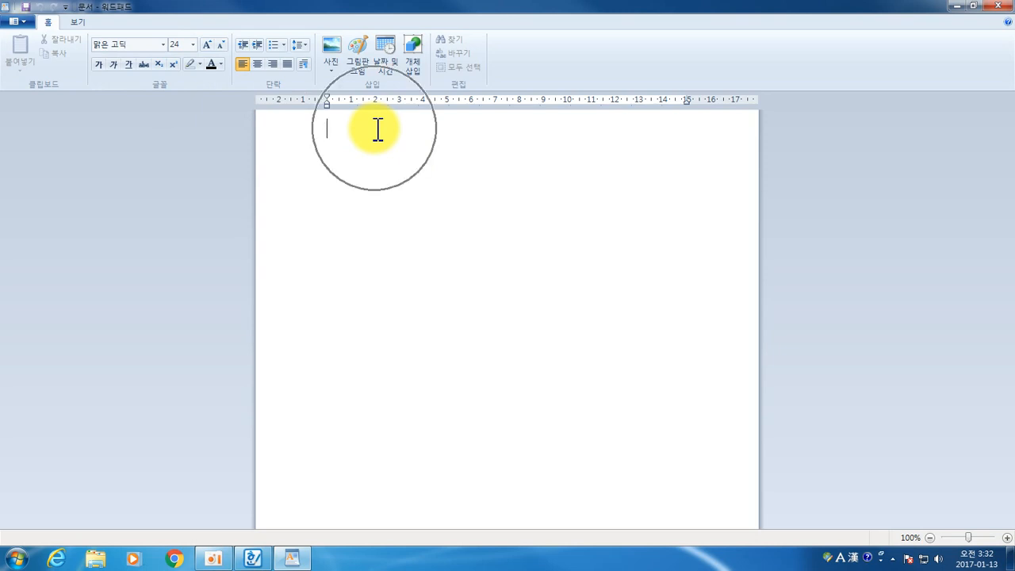
type("q")
key("BackSpace")
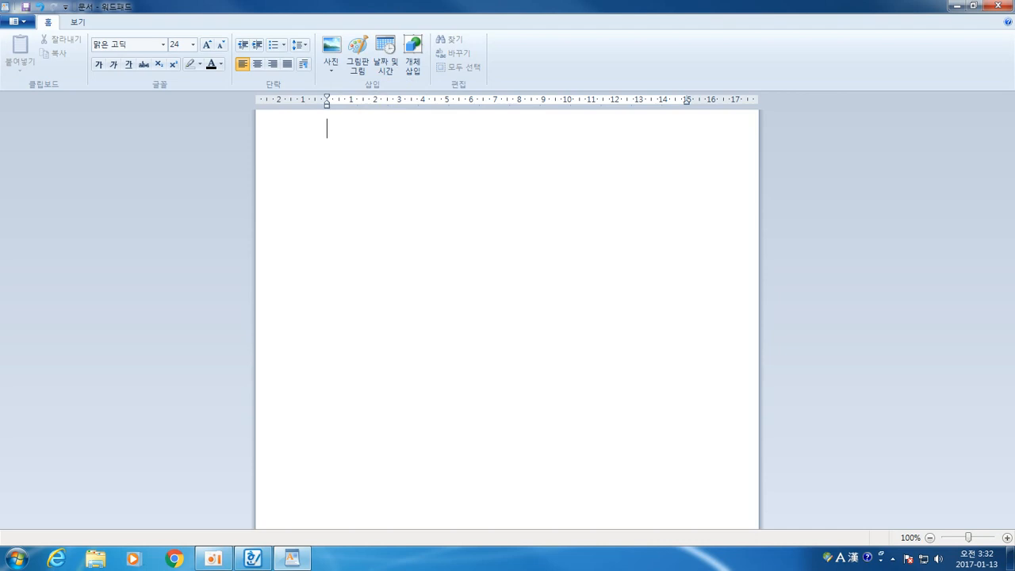
type("블ㄹ이란")
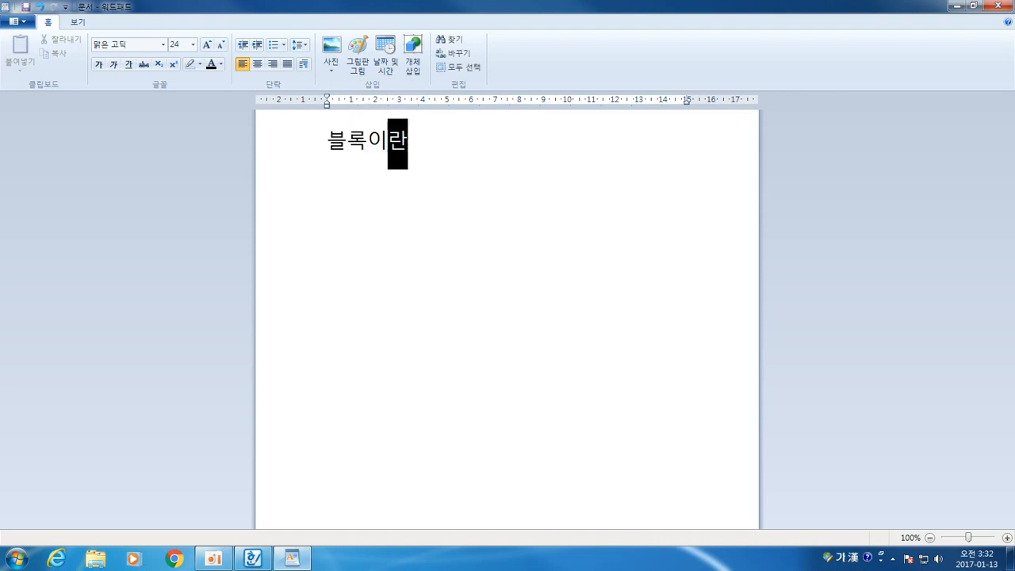
type(" 문서를 펺집할 ")
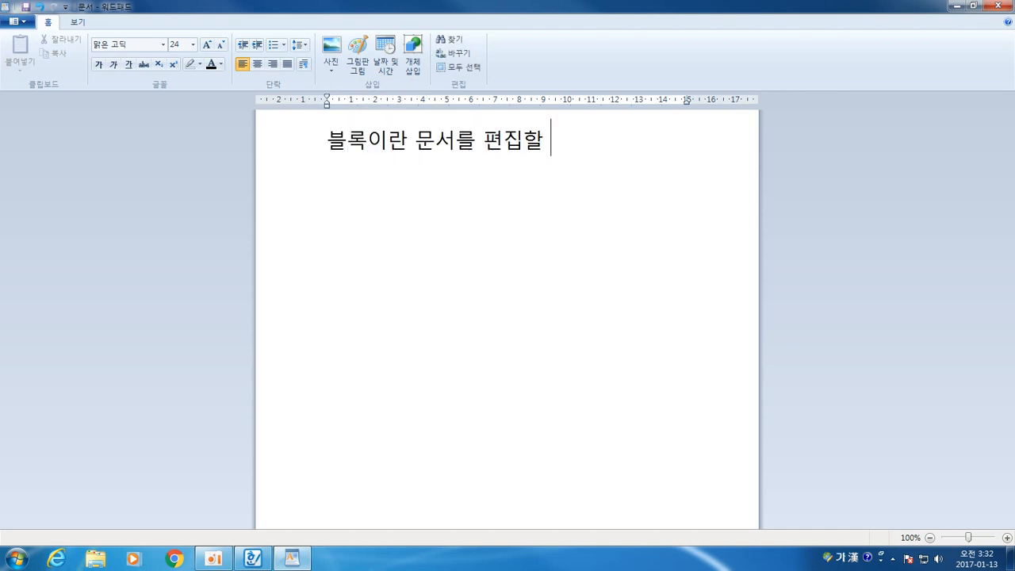
type("부부의 범위를")
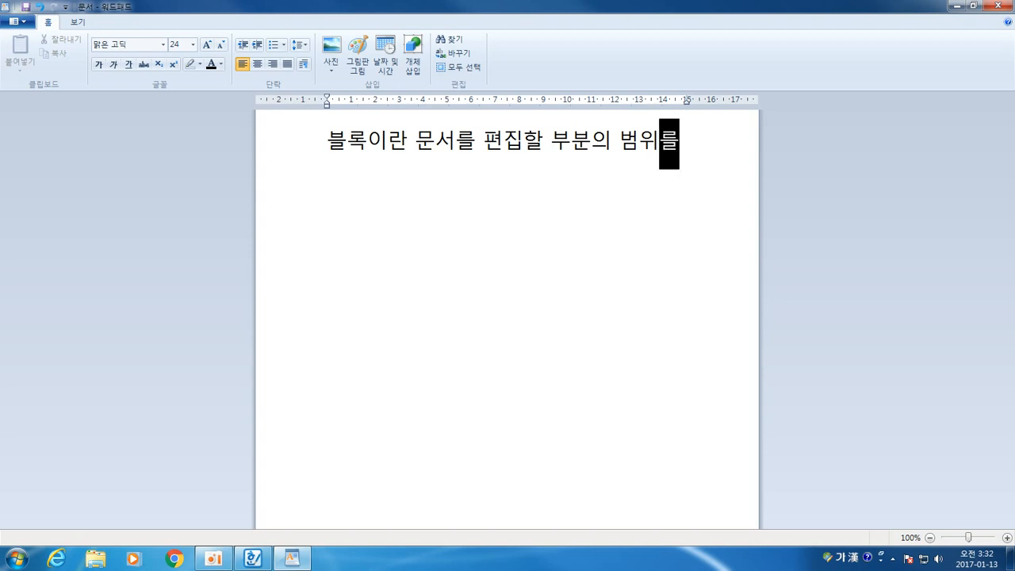
type("미리 지정하는")
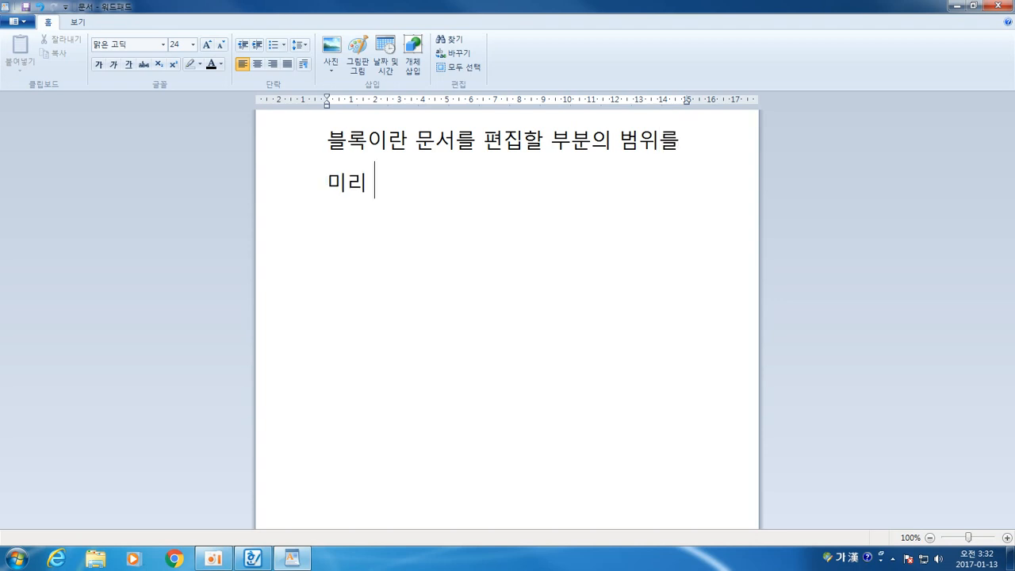
type(" 것입니다.")
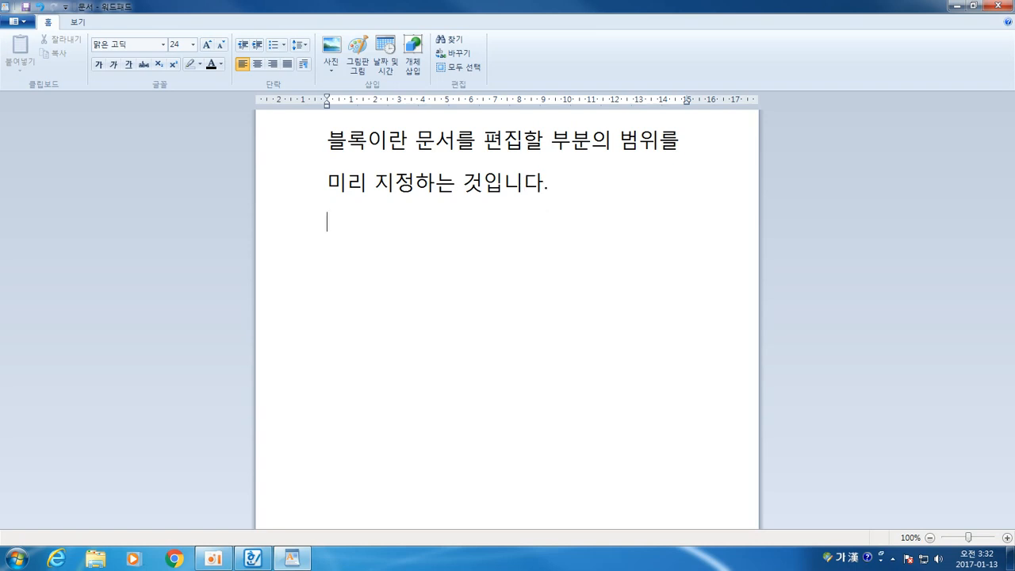
Add a second paragraph: "작업한 문서의 특정 부분에 대해 변경 할 사항이 있으면 먼저 해당 부분이 블록으로 지정되어 있어야 합니다."
key("Return")
type("작업한 문")
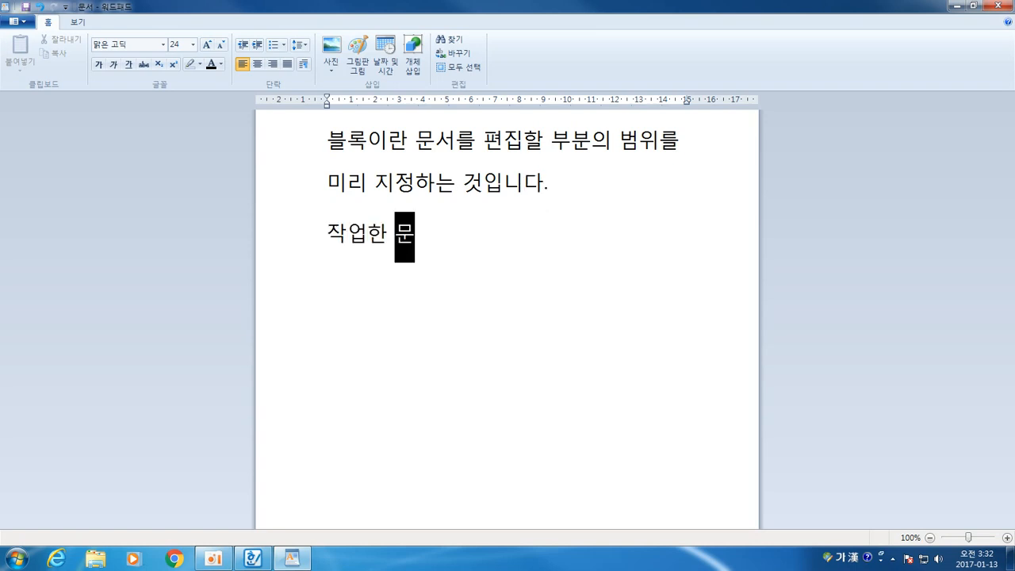
type("서의 특정 부분에 대해 변경 할 사")
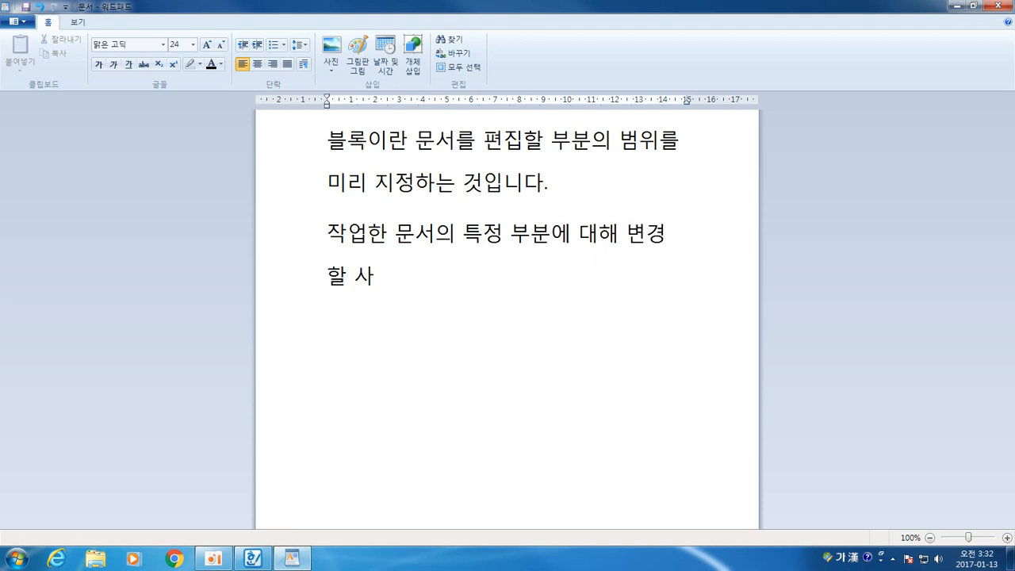
type("항이 이ㅆㅇㅡ면 먼저 해당 부분ㅇ")
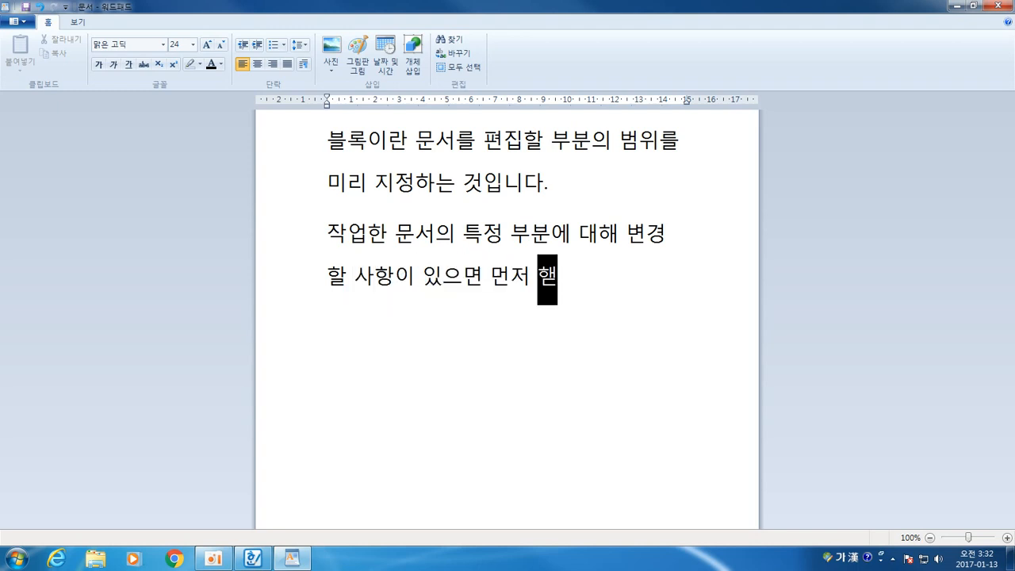
type("ㅣ 블록으로 지")
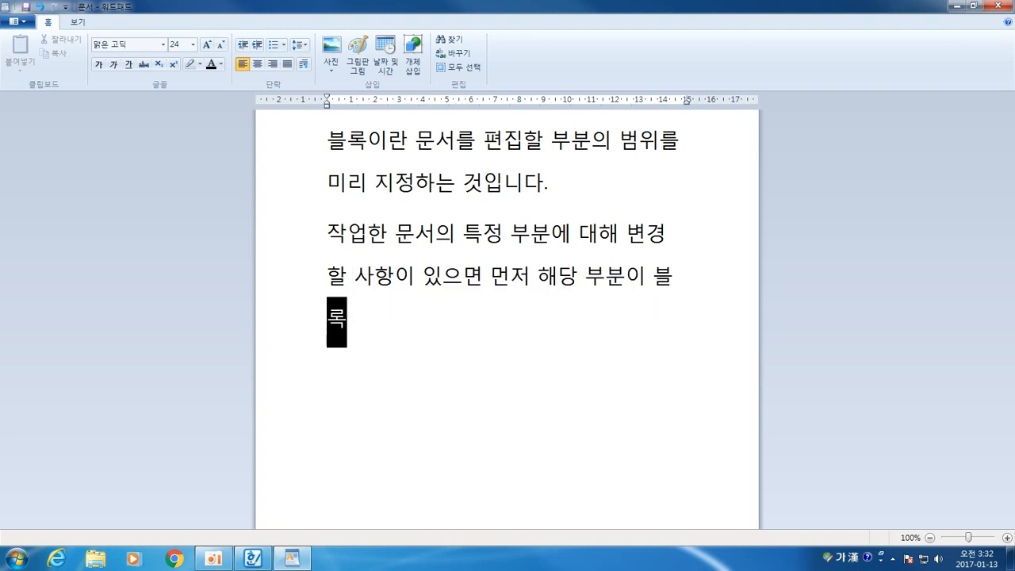
type("정되어 ")
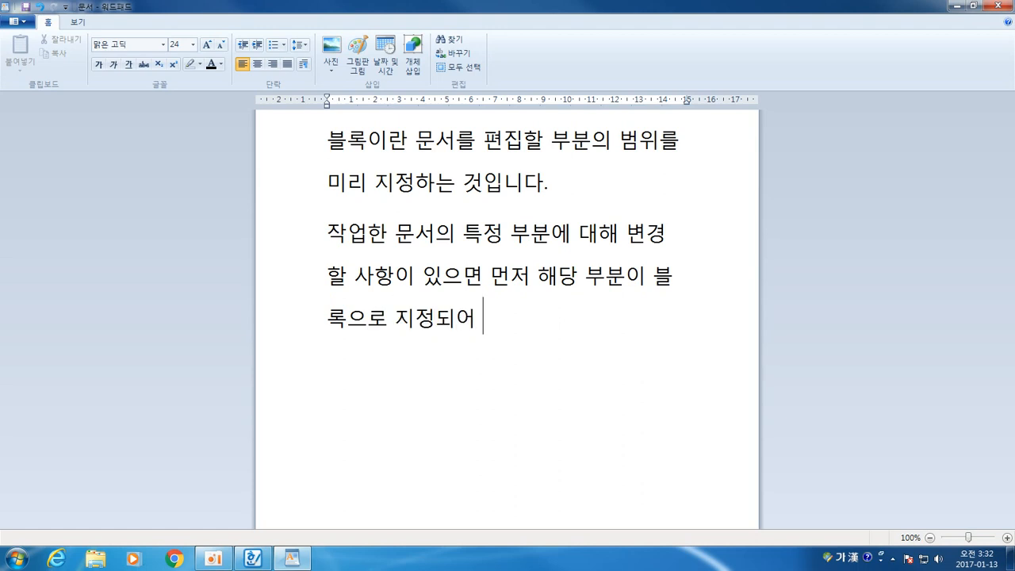
type("있어야 합니다.")
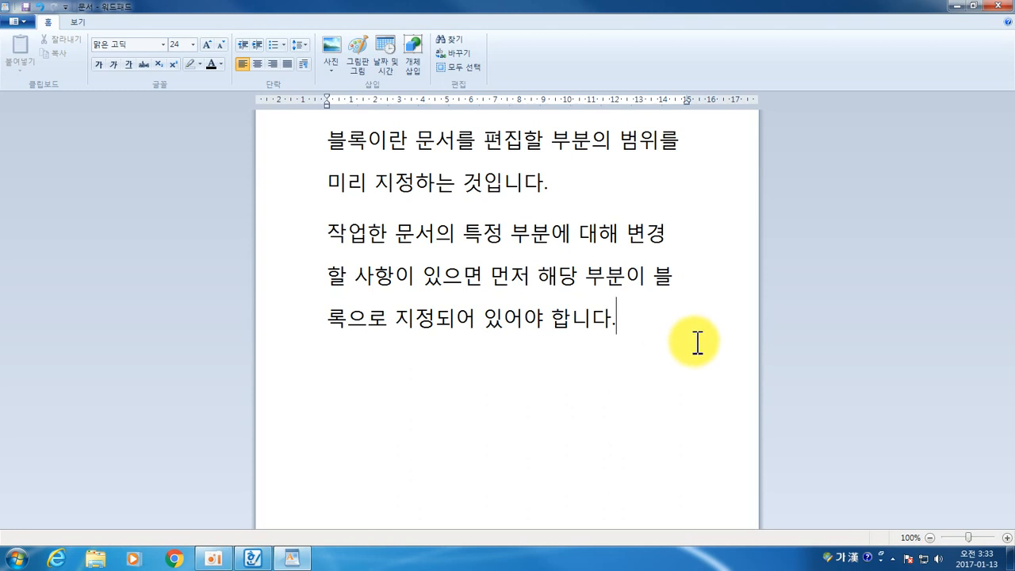
Insert an empty line above the first paragraph and break that paragraph before "문서를"
left_click(332, 141)
left_click(332, 146)
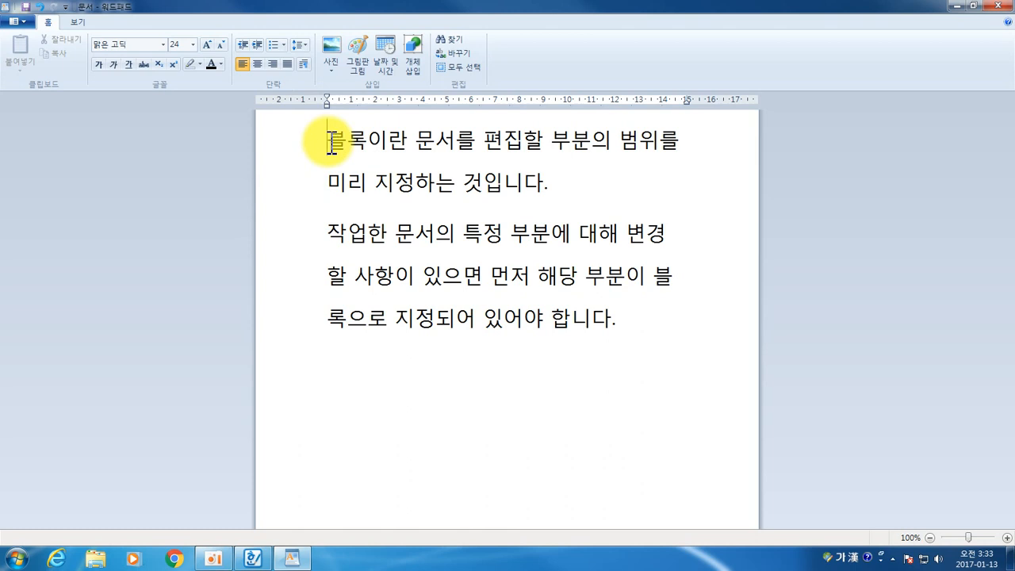
key("Return")
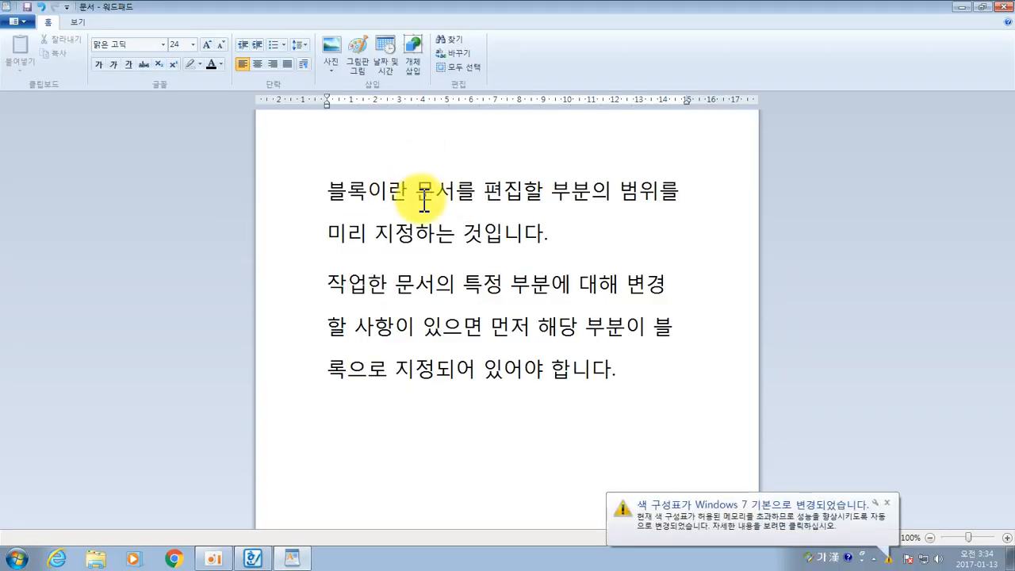
left_click(419, 193)
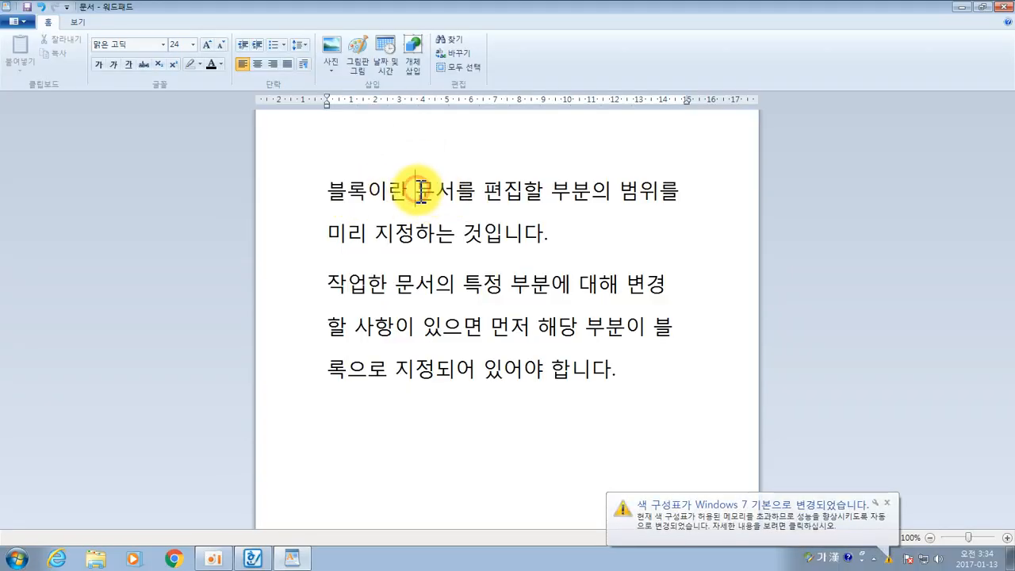
key("Return")
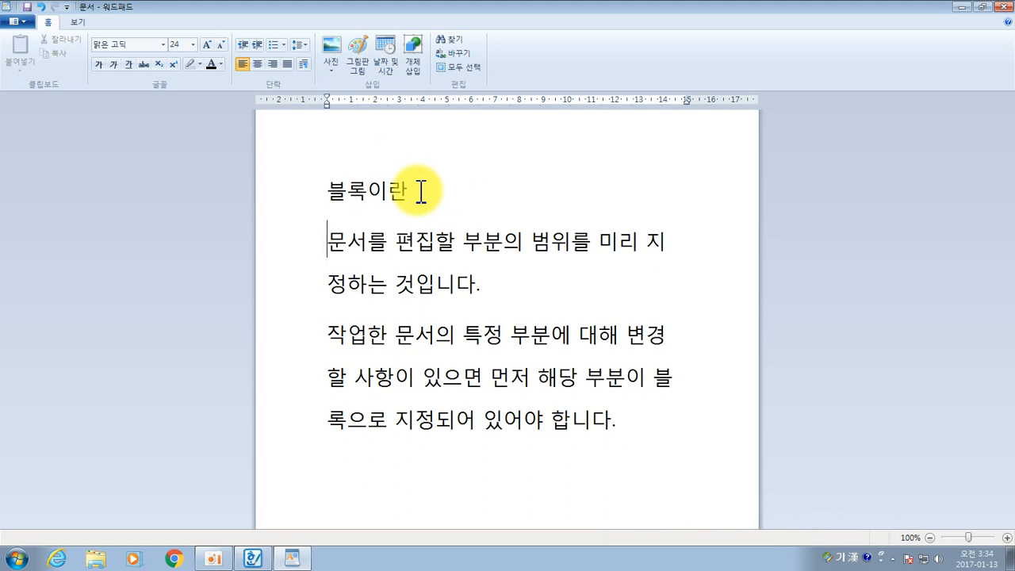
Rejoin the broken first paragraph and write the title "블록을 지정하는 방법" on the empty line above it
key("BackSpace")
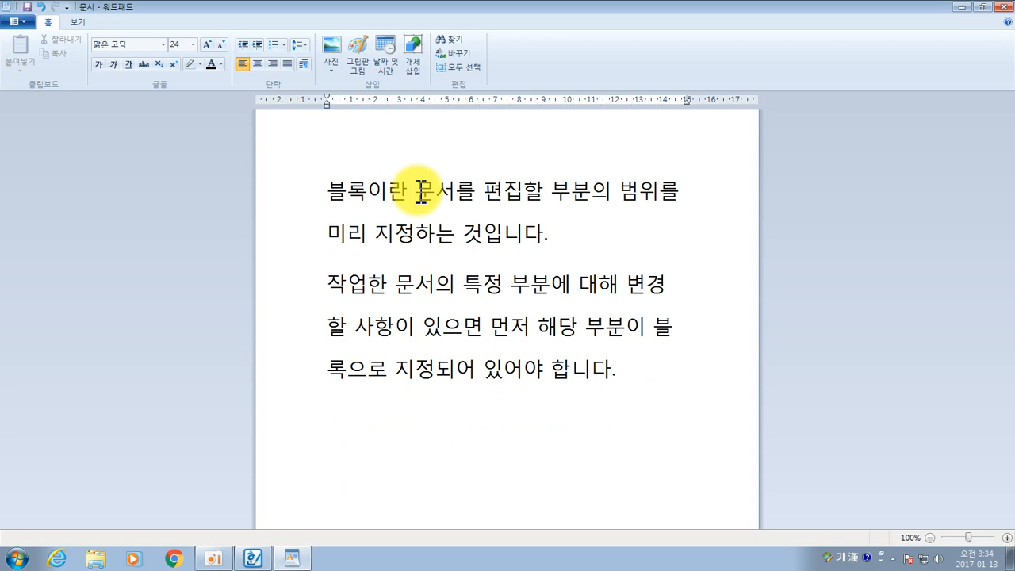
left_click(332, 155)
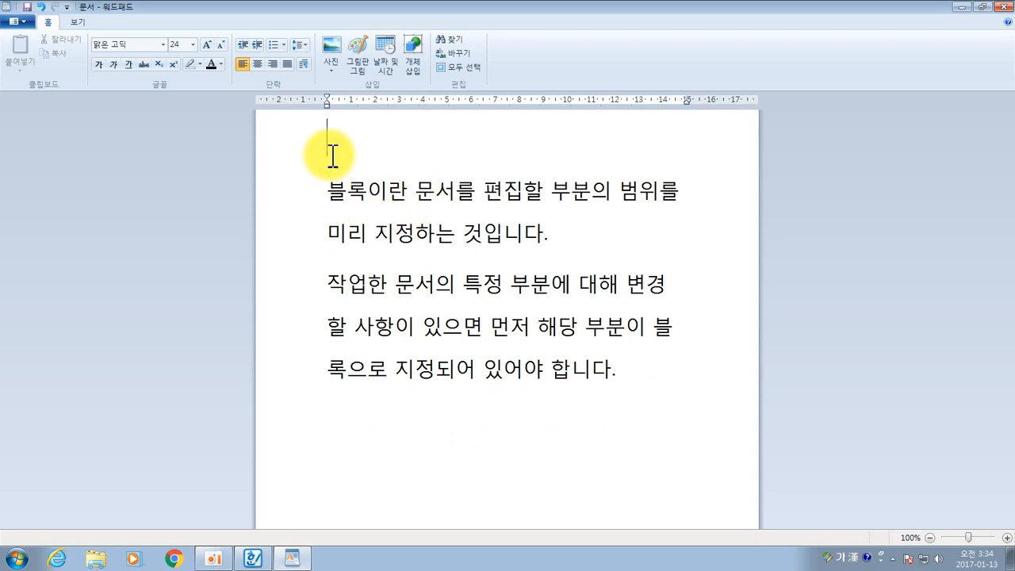
type("블록을 지정하는 방법")
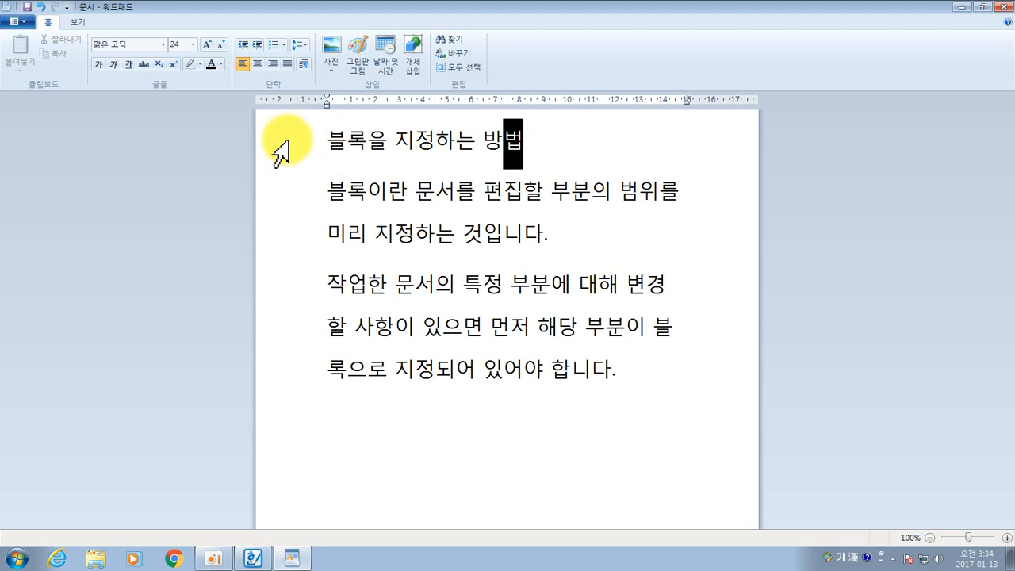
Practise selecting and deselecting the whole title line, as well as only the word "지정" within it
left_click(284, 144)
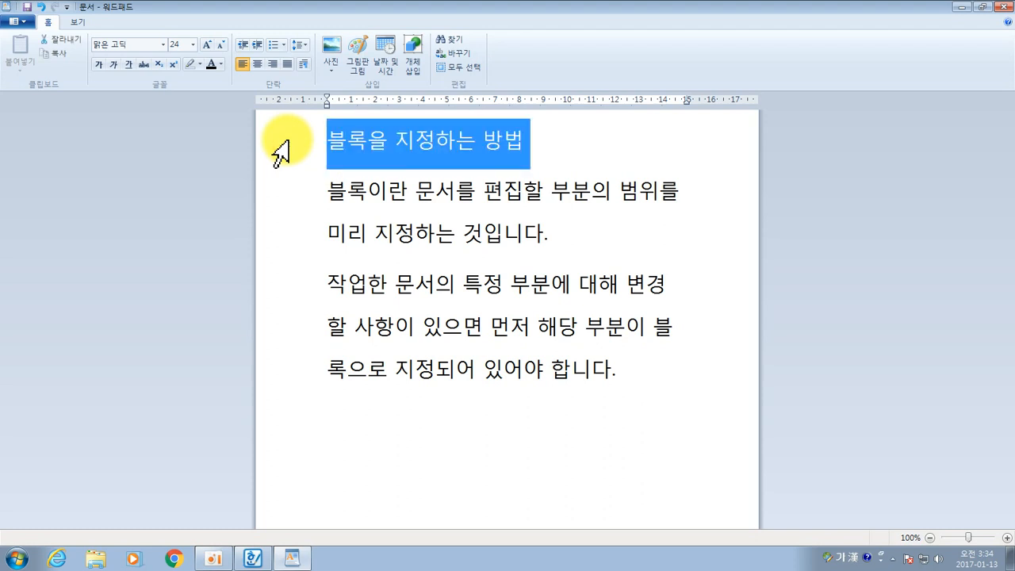
left_click(434, 157)
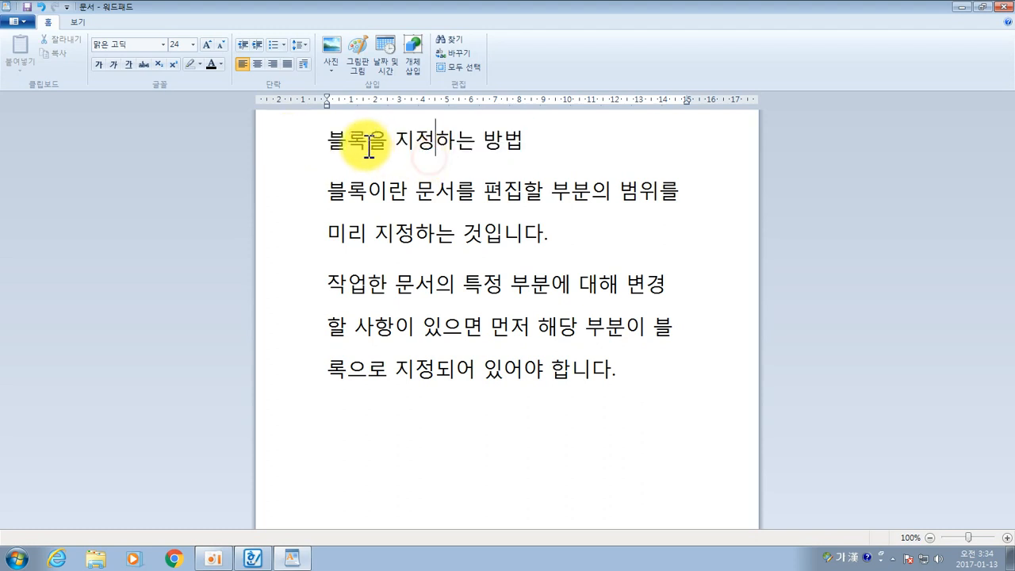
left_click(279, 145)
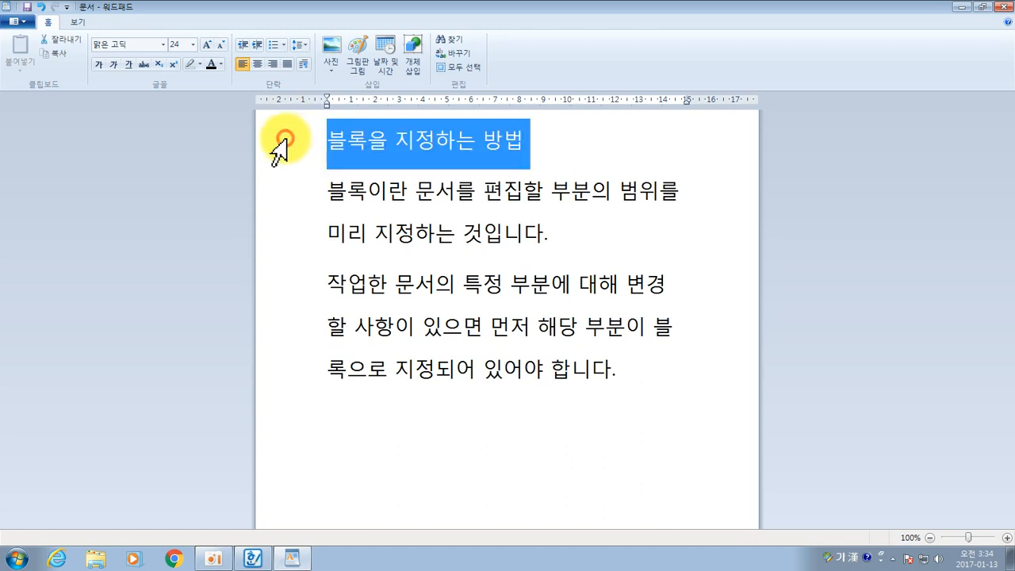
left_click(402, 143)
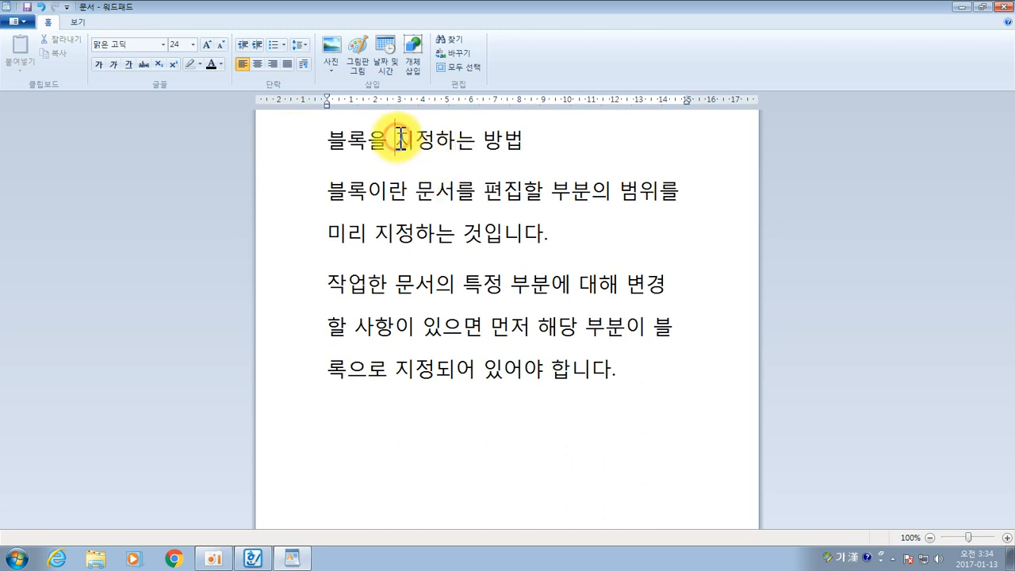
left_click_drag(404, 142, 438, 146)
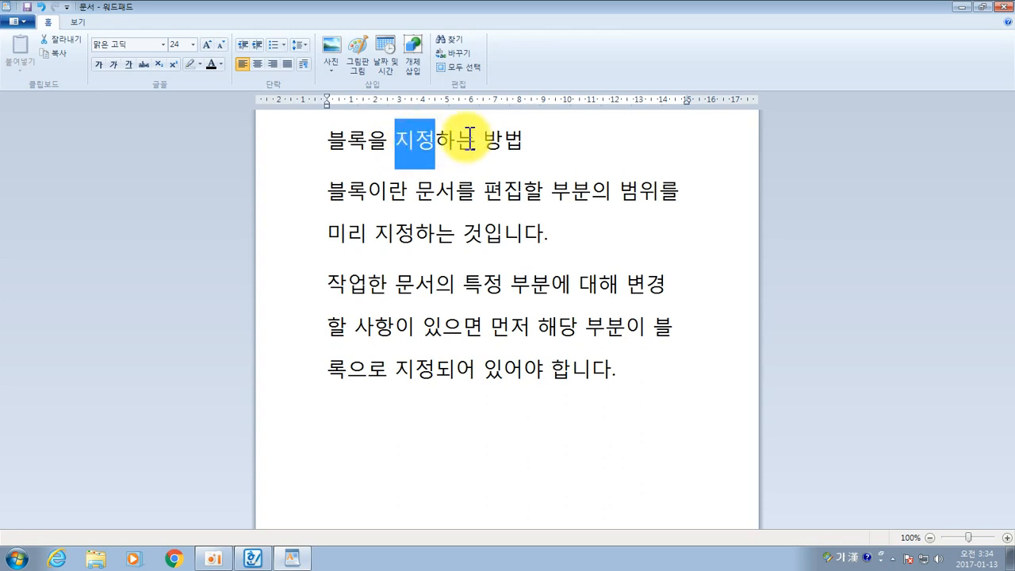
left_click(356, 145)
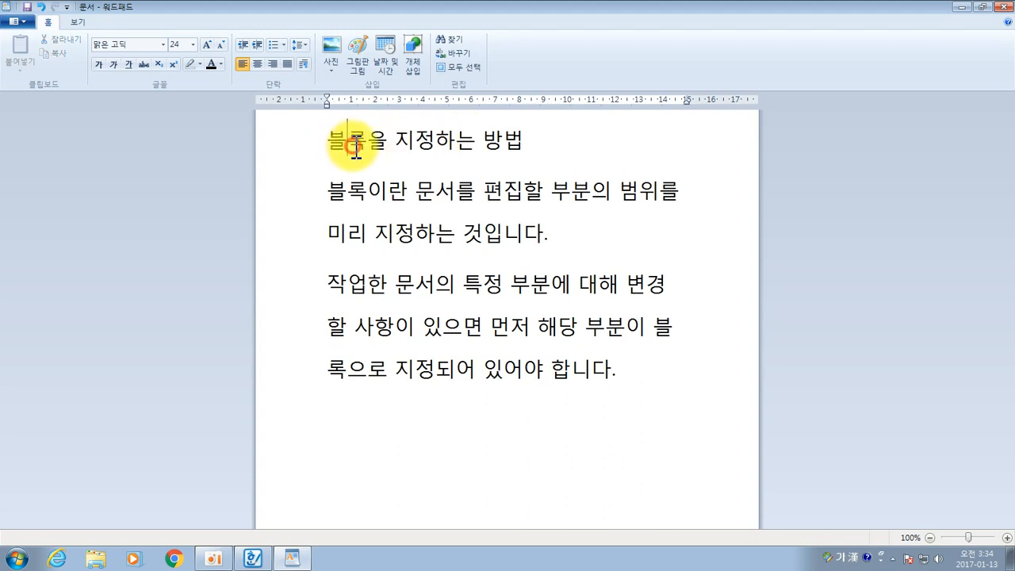
left_click(288, 159)
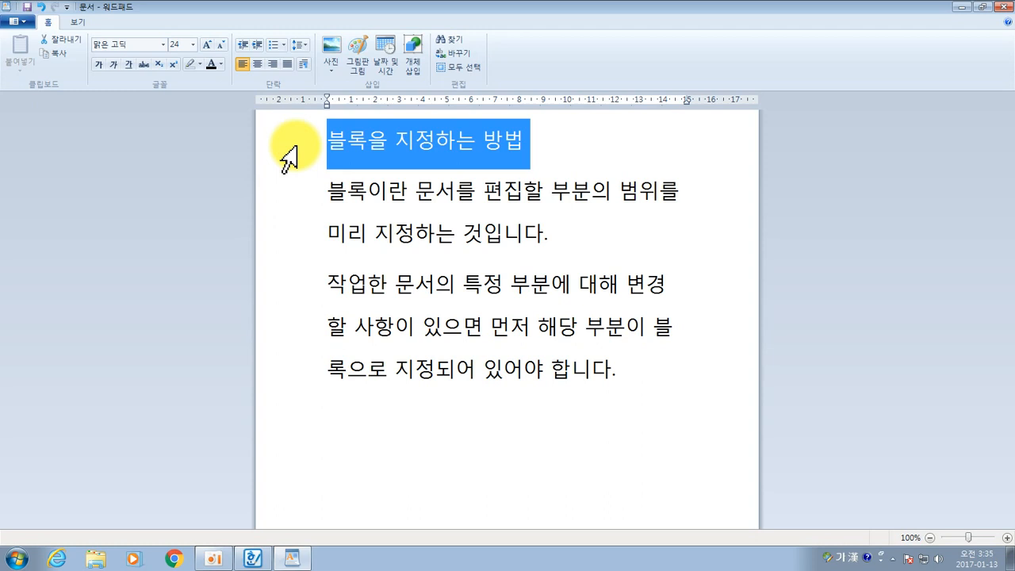
left_click(483, 168)
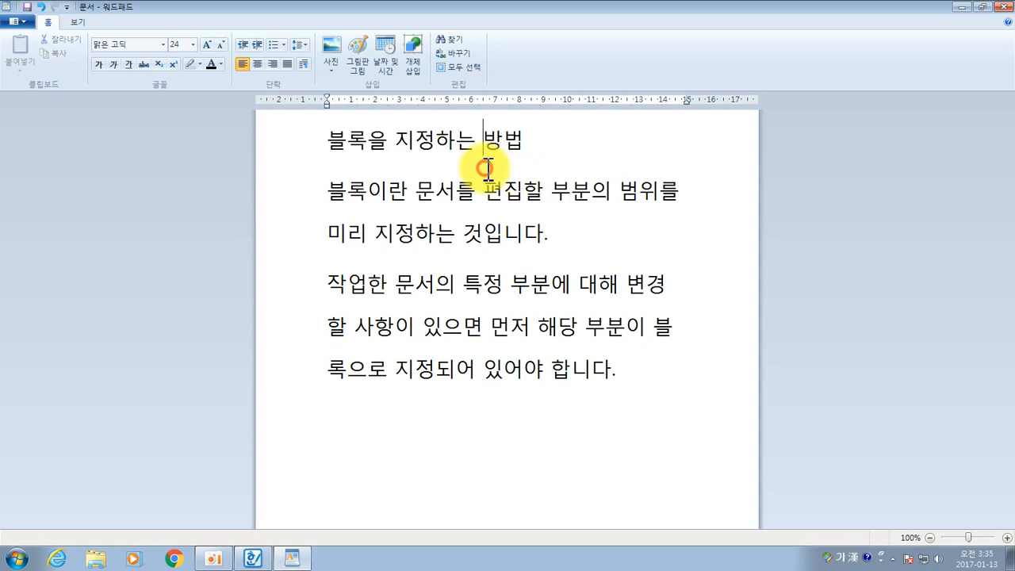
left_click(283, 145)
left_click(484, 232)
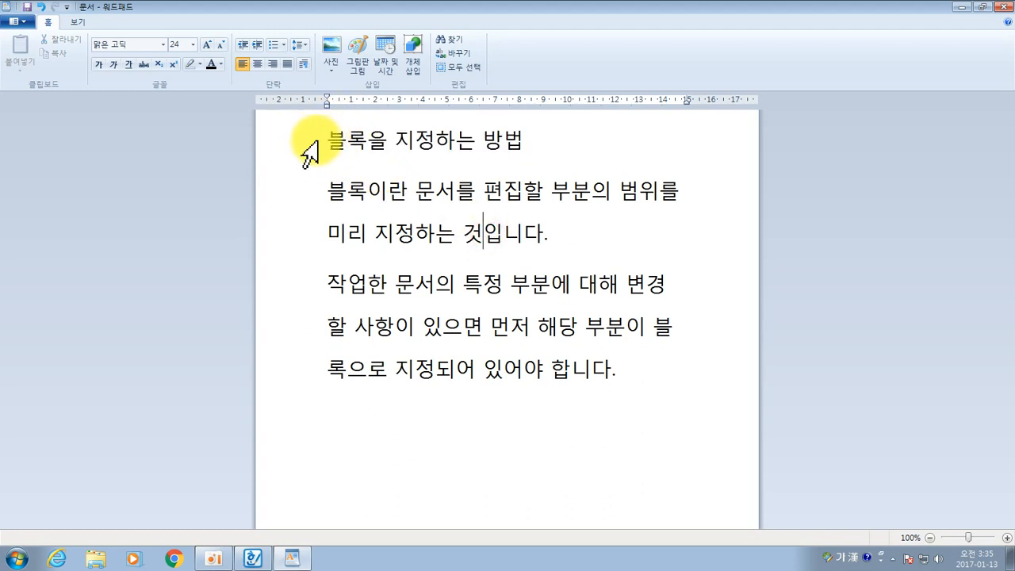
Change the font of the title "블록을 지정하는 방법" to 궁서체
left_click(335, 140)
left_click_drag(337, 140, 515, 140)
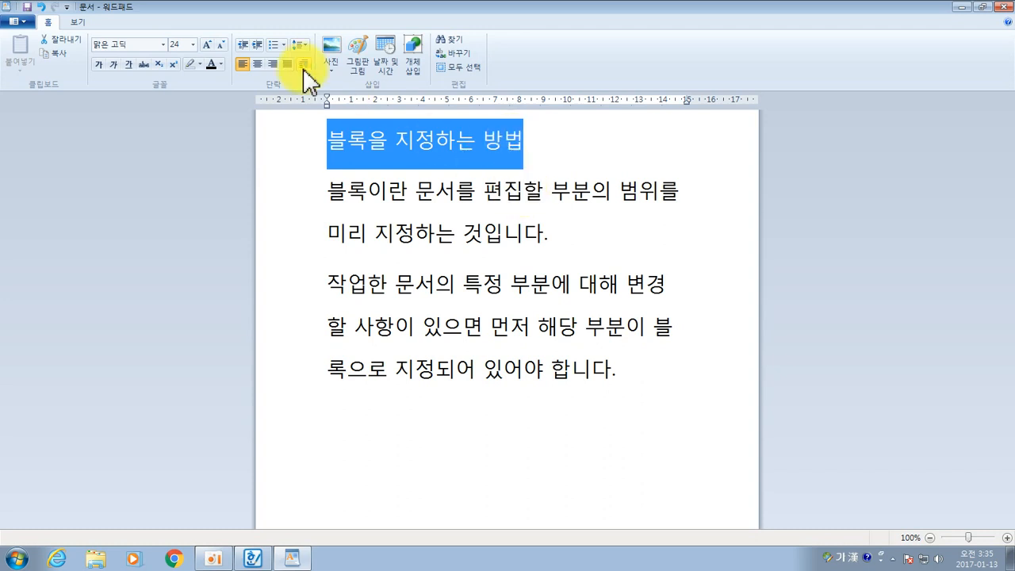
left_click(164, 45)
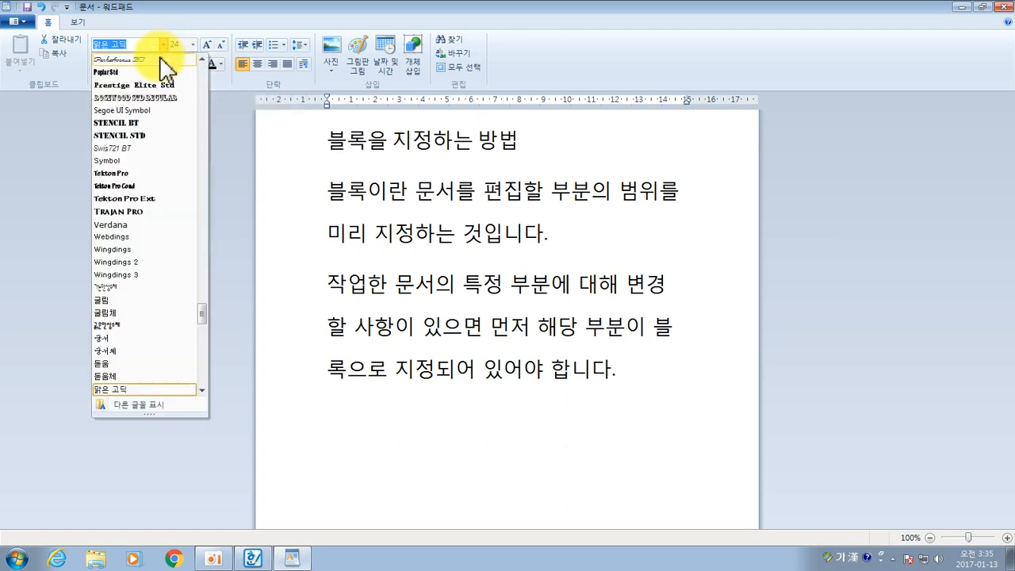
left_click(114, 351)
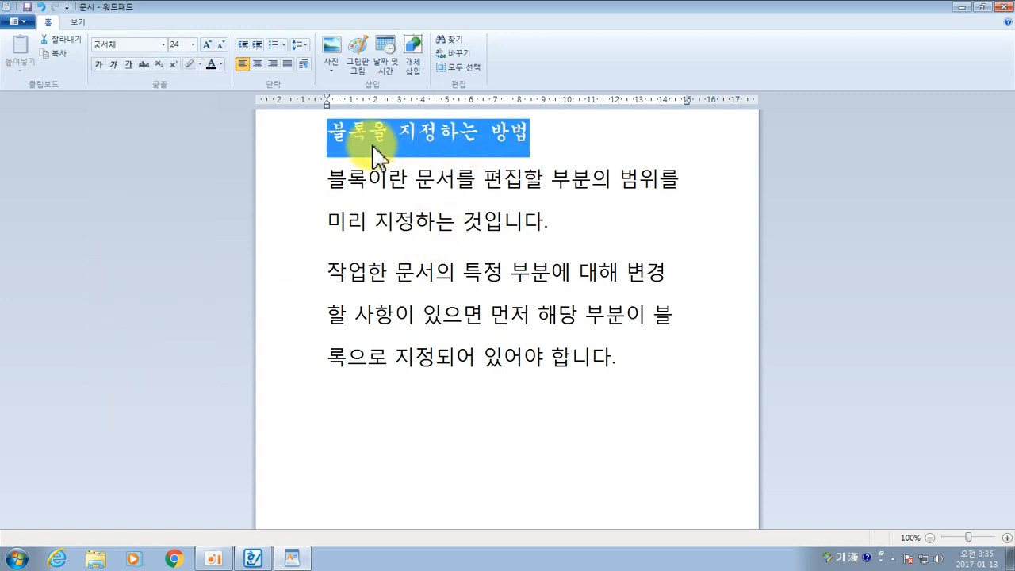
left_click(395, 175)
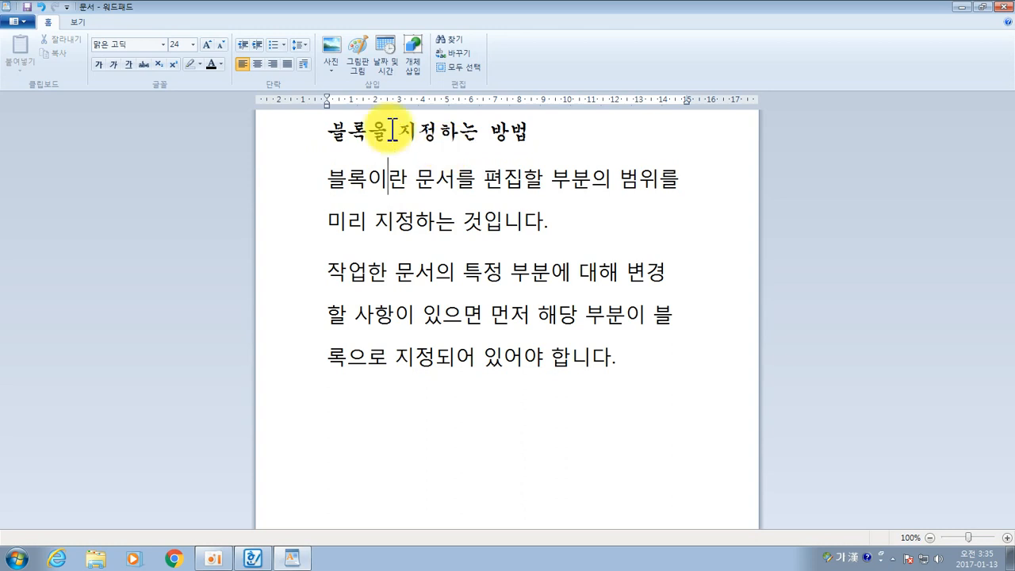
Set the font size of the title line to 36
left_click(277, 143)
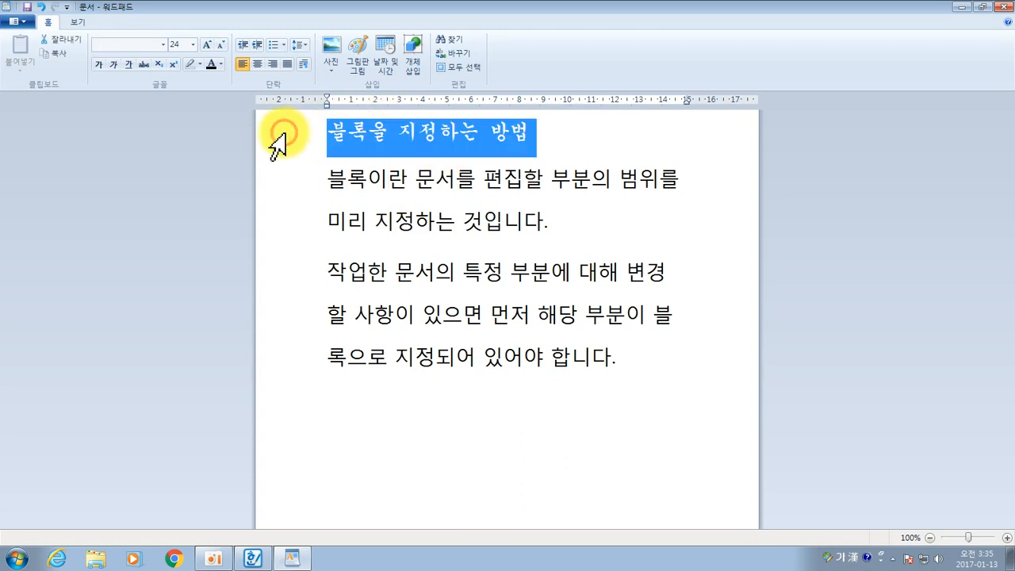
left_click(194, 45)
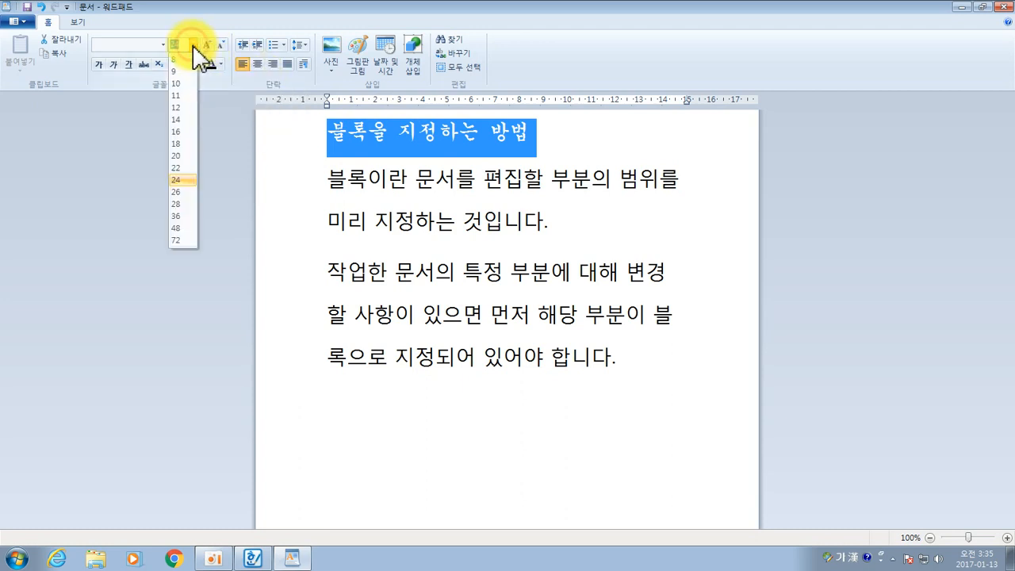
left_click(183, 216)
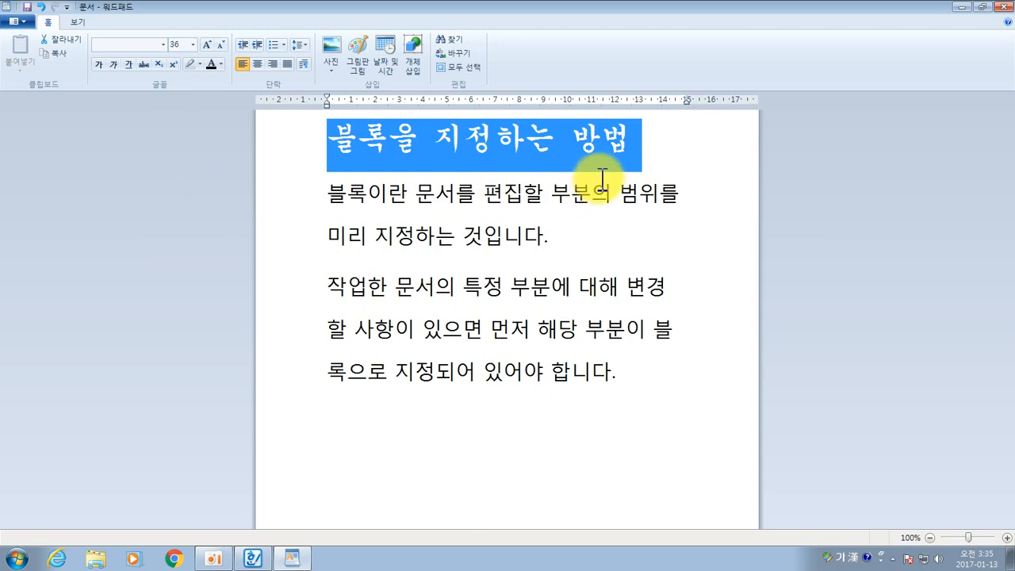
left_click(529, 194)
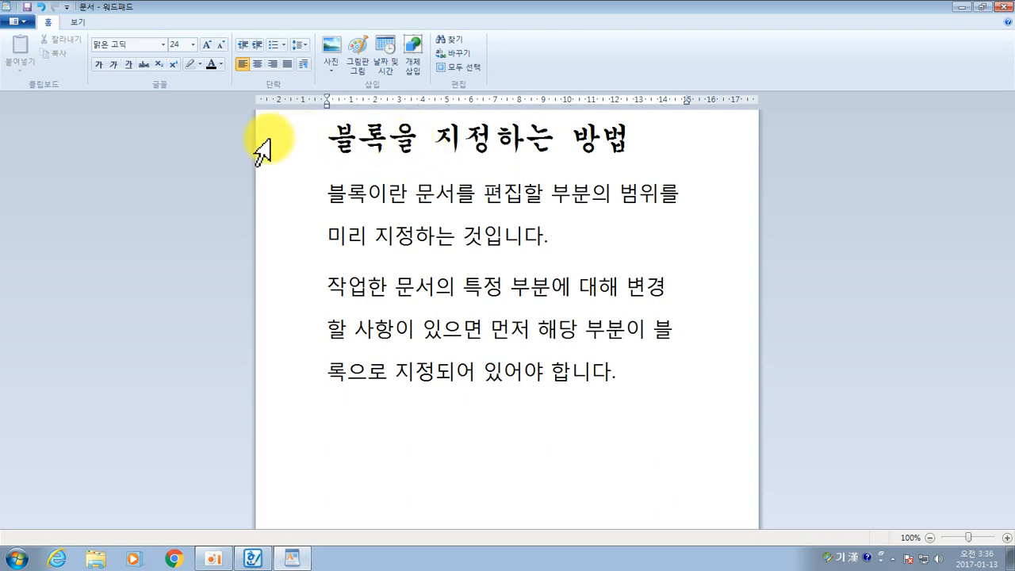
Make the title line bold and center it on the page
left_click(283, 141)
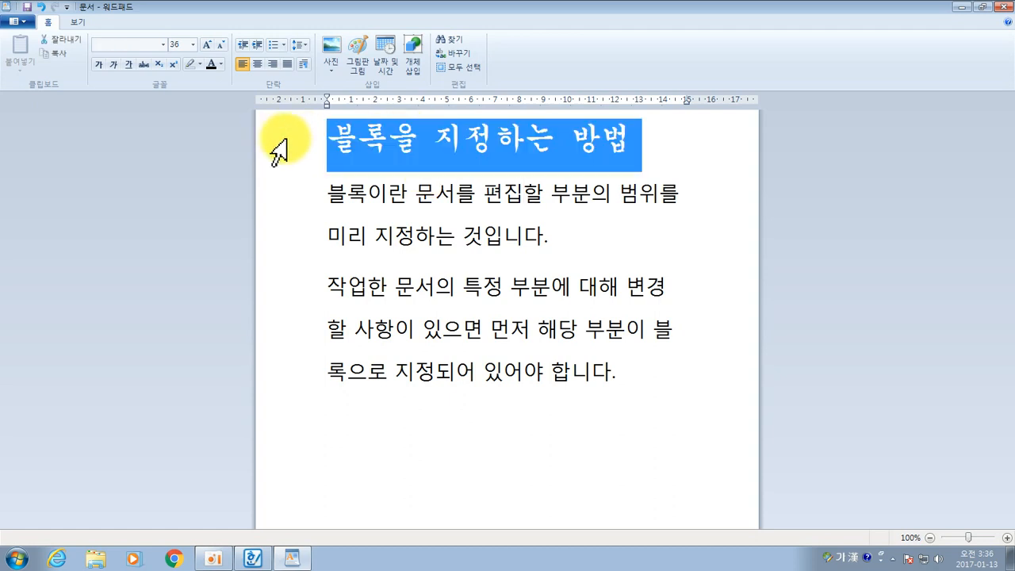
left_click(99, 67)
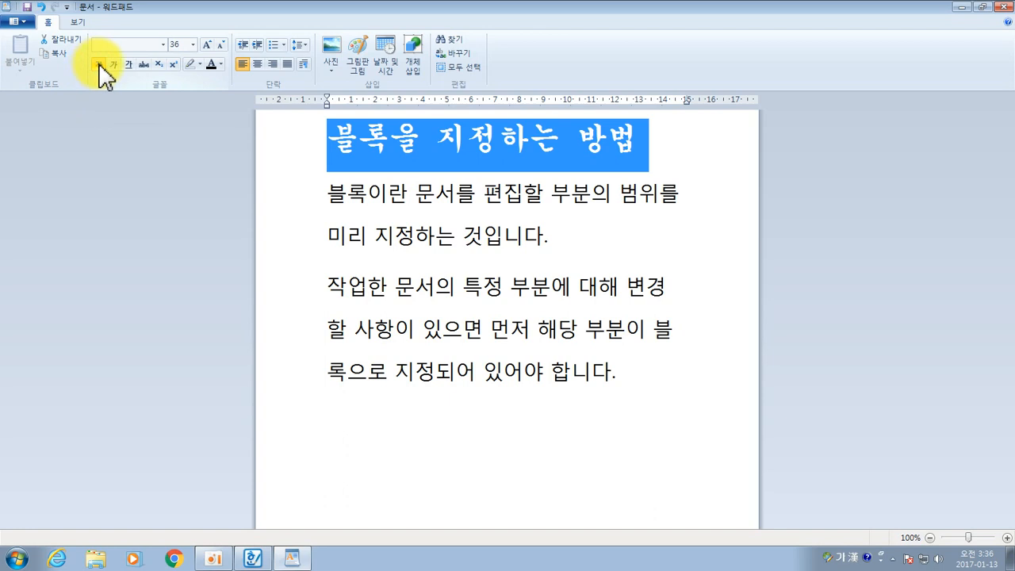
left_click(261, 67)
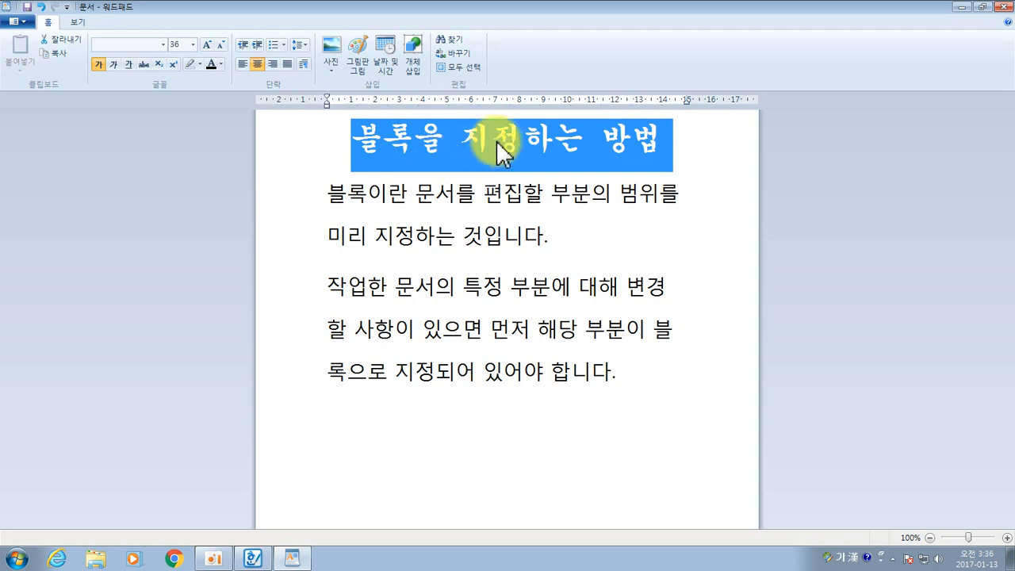
Format the word "블록" at the start of the first paragraph as bold, italic and blue
left_click_drag(336, 197, 361, 199)
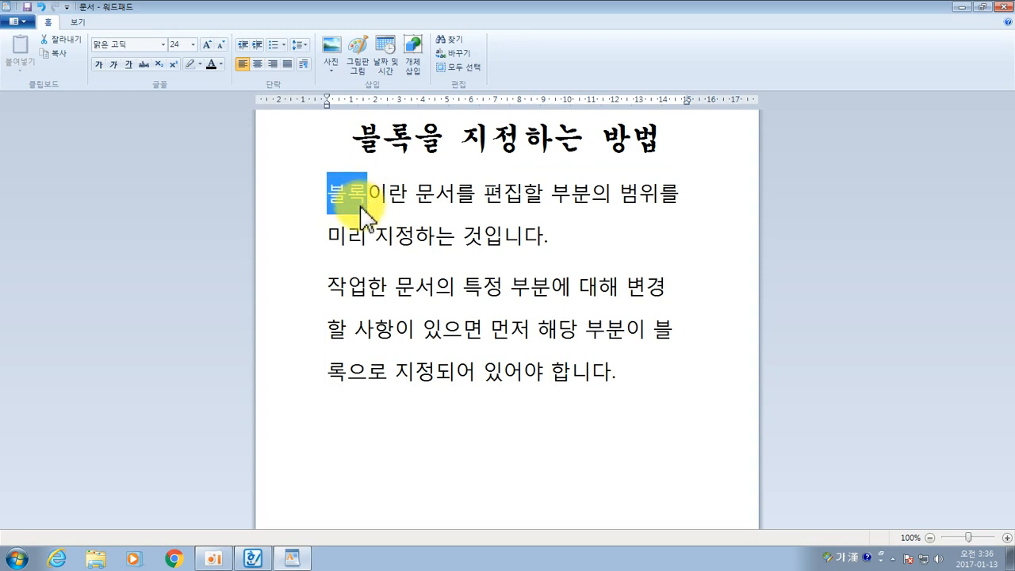
left_click(100, 65)
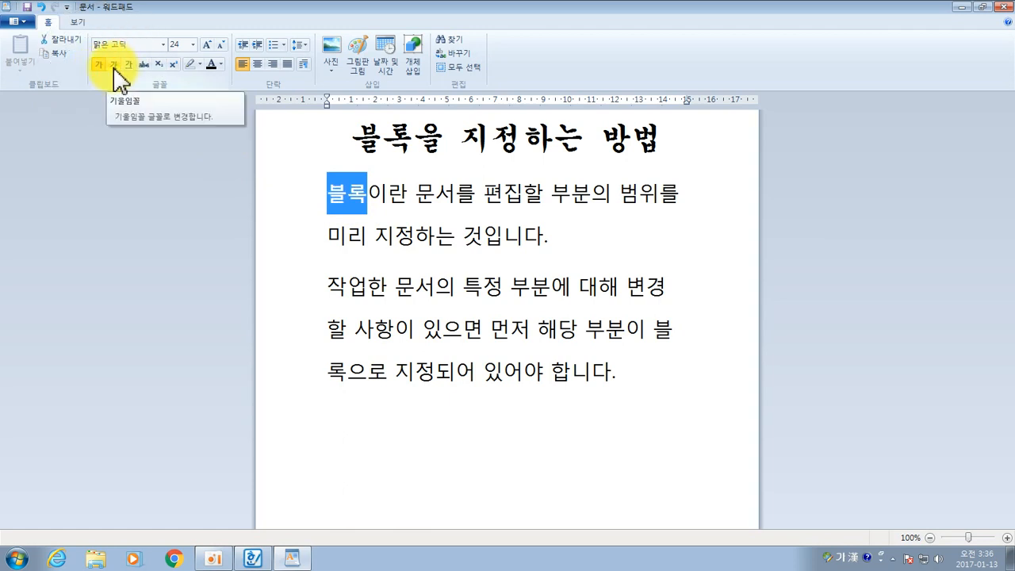
left_click(115, 65)
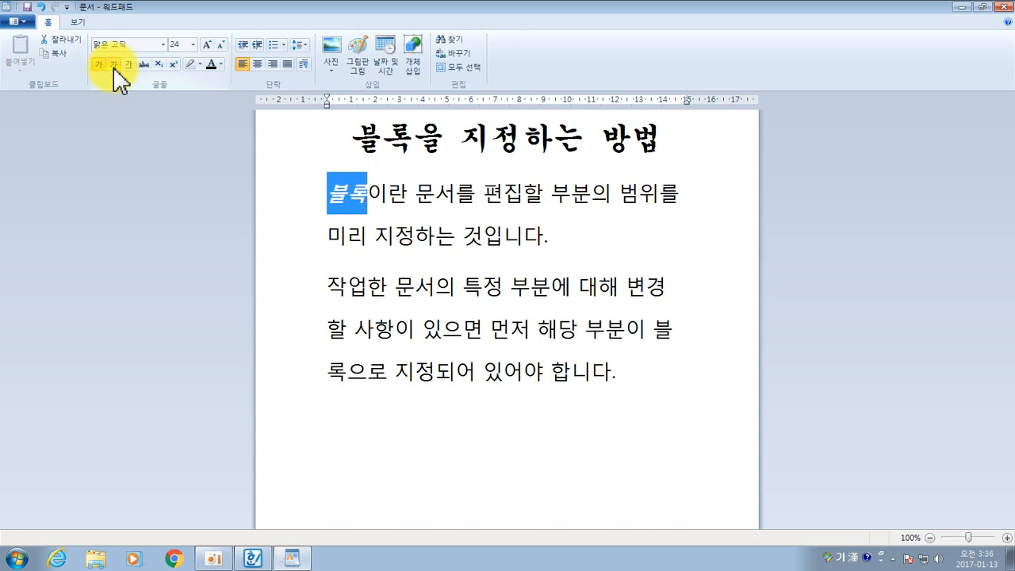
left_click(222, 67)
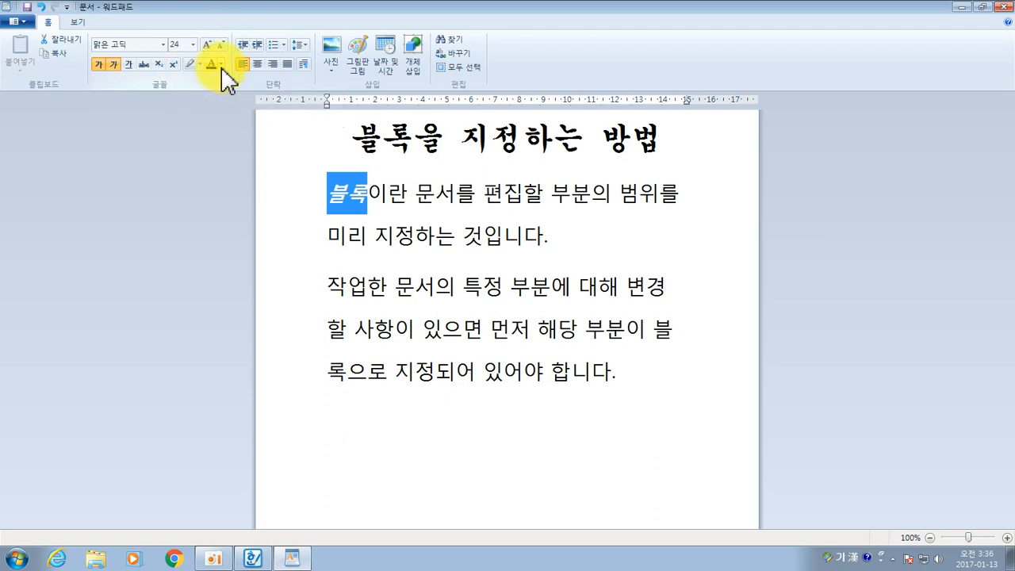
left_click(223, 66)
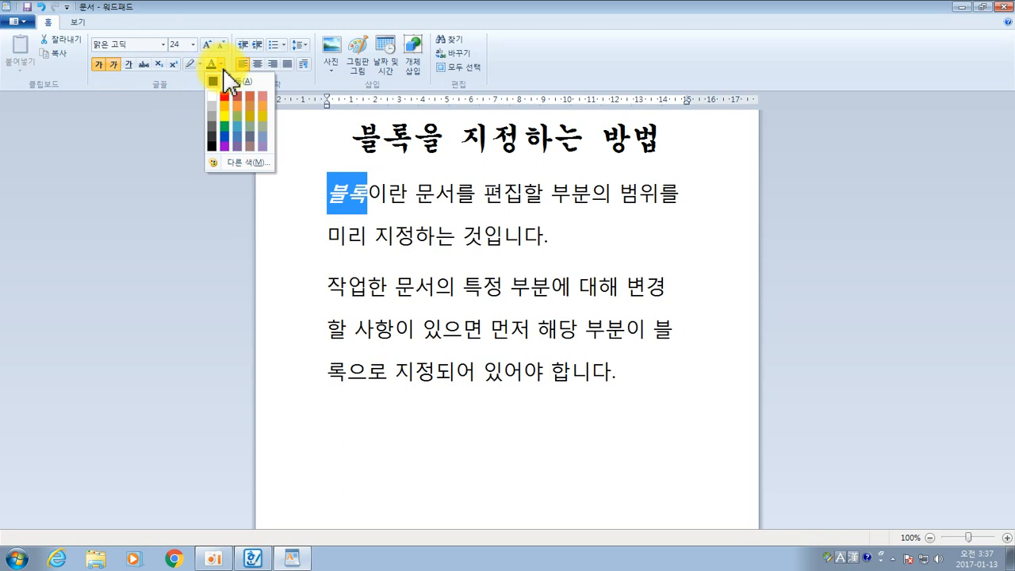
left_click(226, 139)
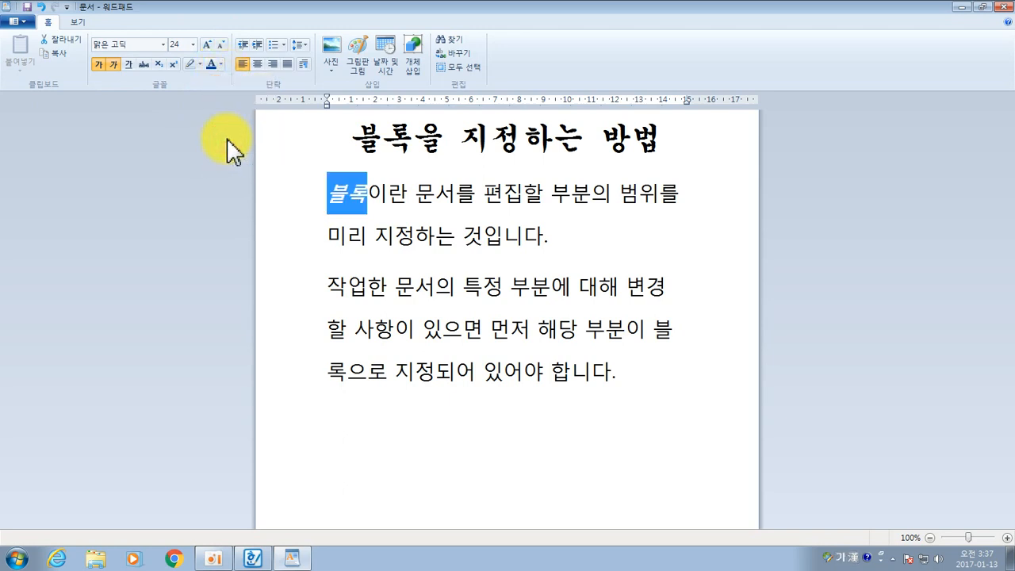
left_click(419, 216)
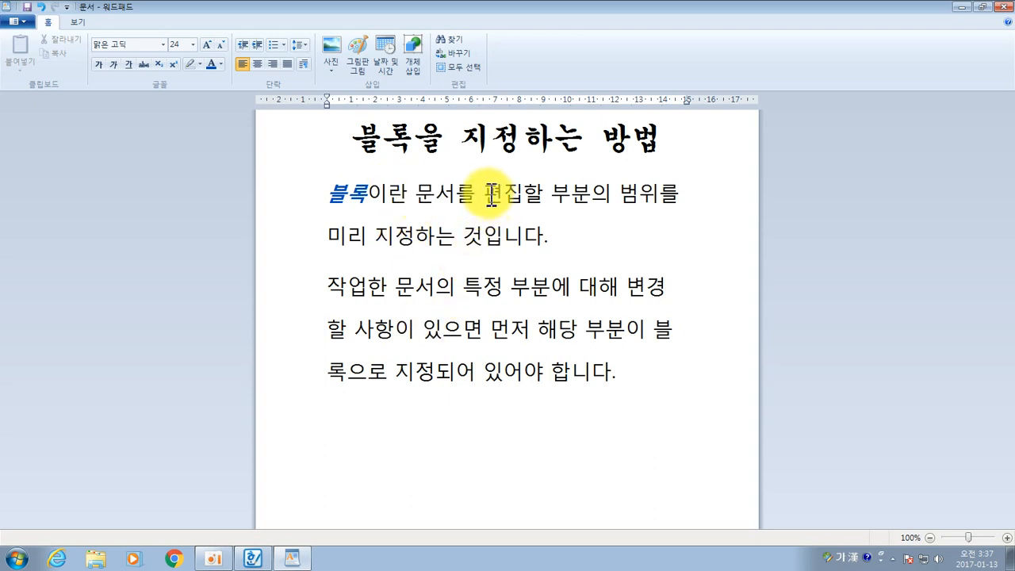
Color the phrase "편집할 부분의 범위" in the first paragraph red and underline it
left_click_drag(491, 193, 662, 195)
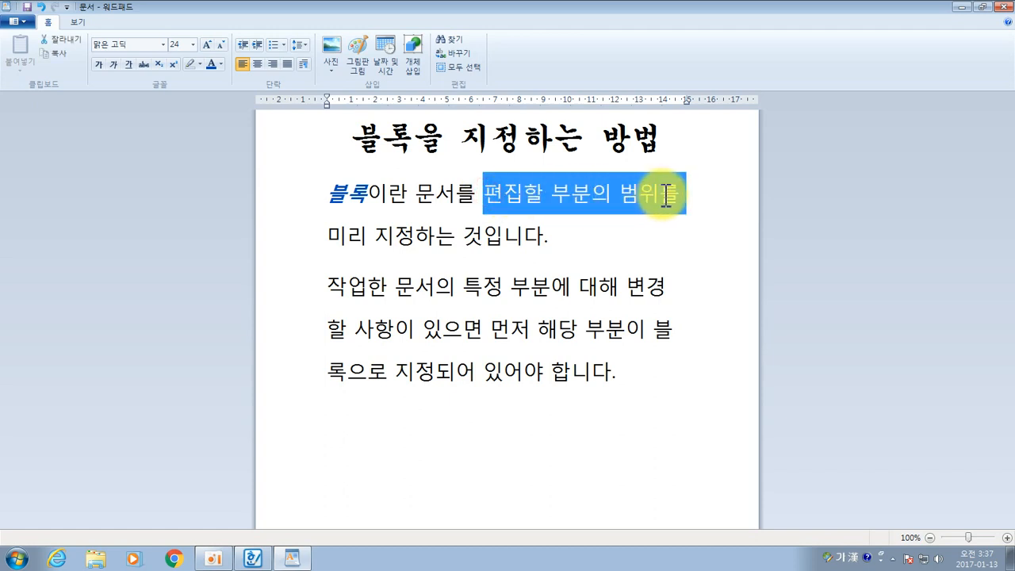
left_click(484, 197)
left_click_drag(485, 197, 652, 201)
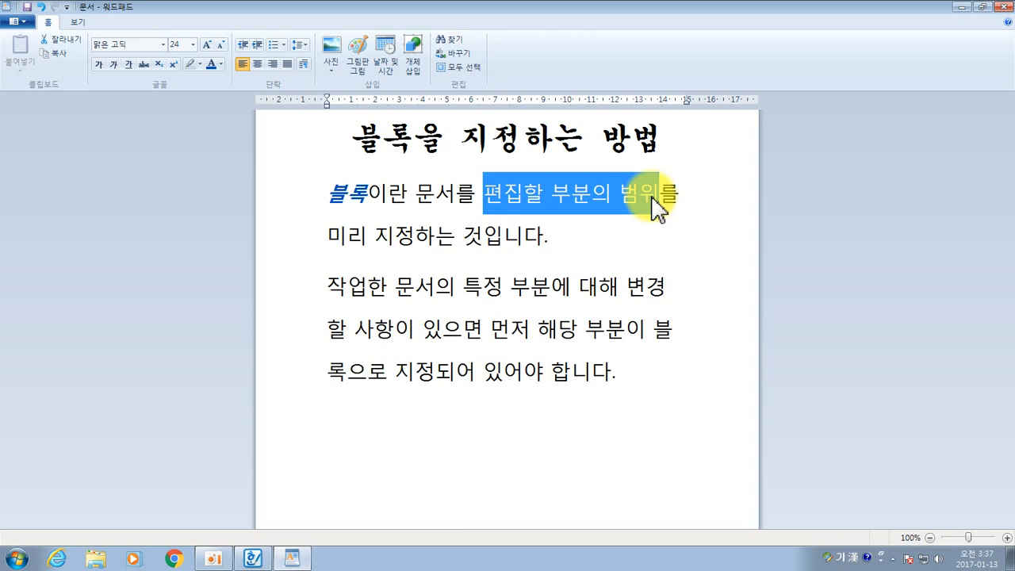
left_click(221, 64)
left_click(223, 97)
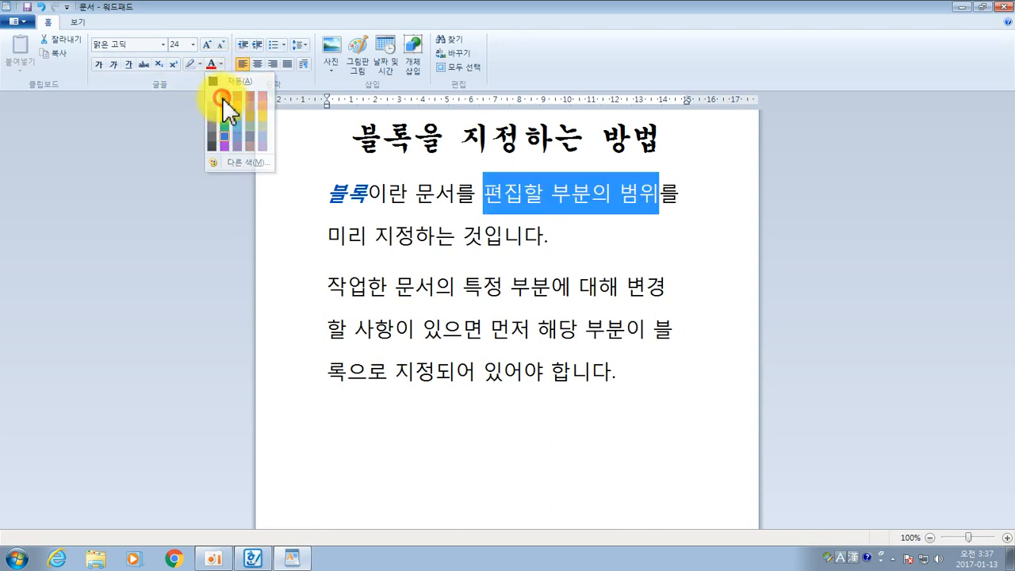
left_click(130, 67)
left_click(131, 67)
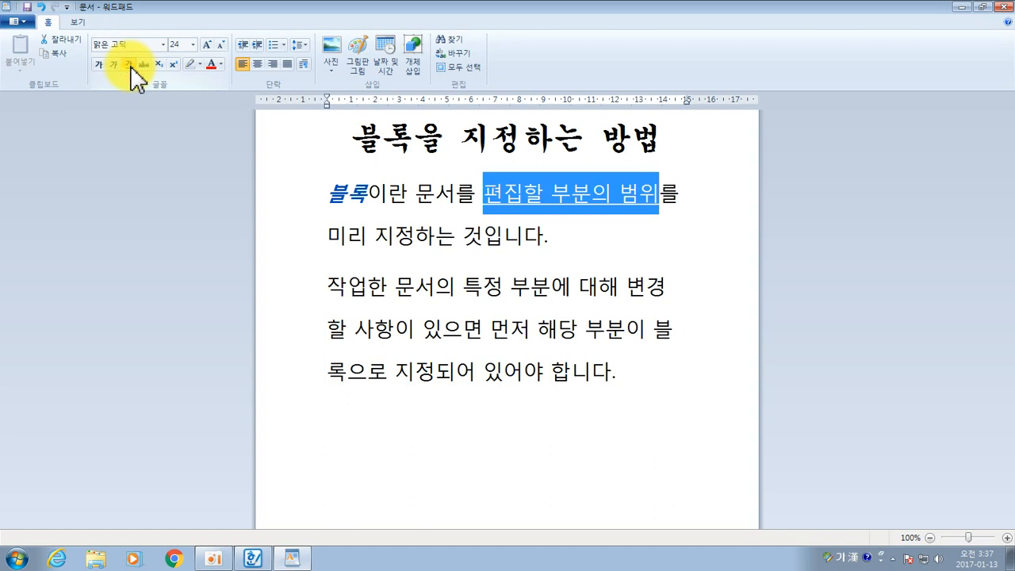
left_click(513, 245)
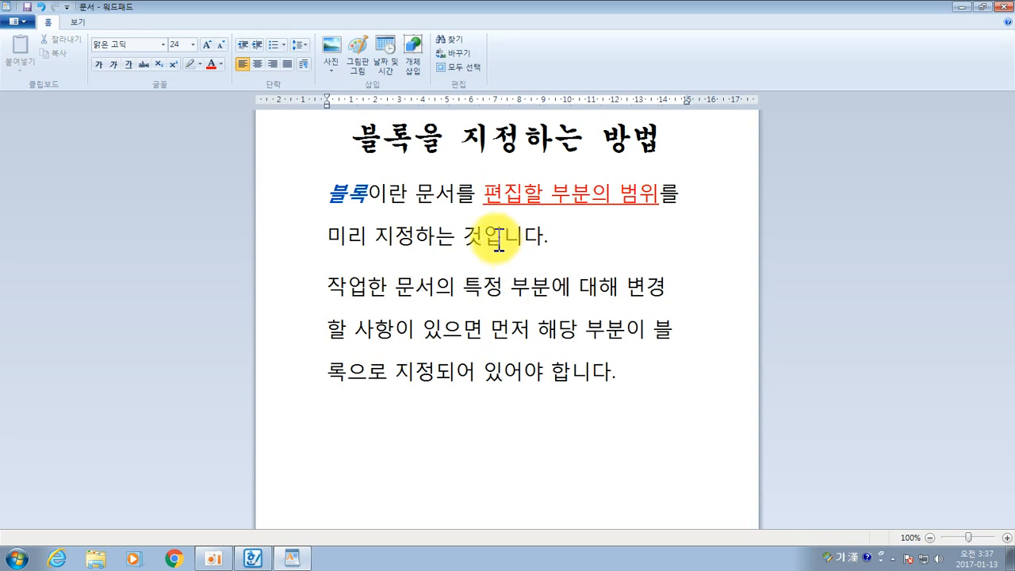
Convert the words "특정" and "사항" in the second paragraph to the Hanja 特定 and 事項
double_click(473, 289)
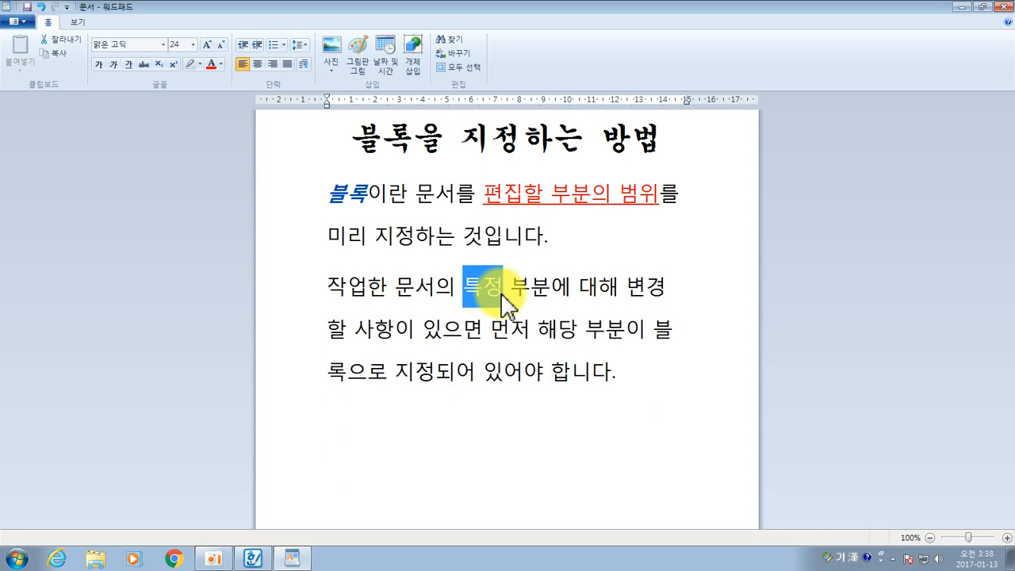
key("Hangul_Hanja")
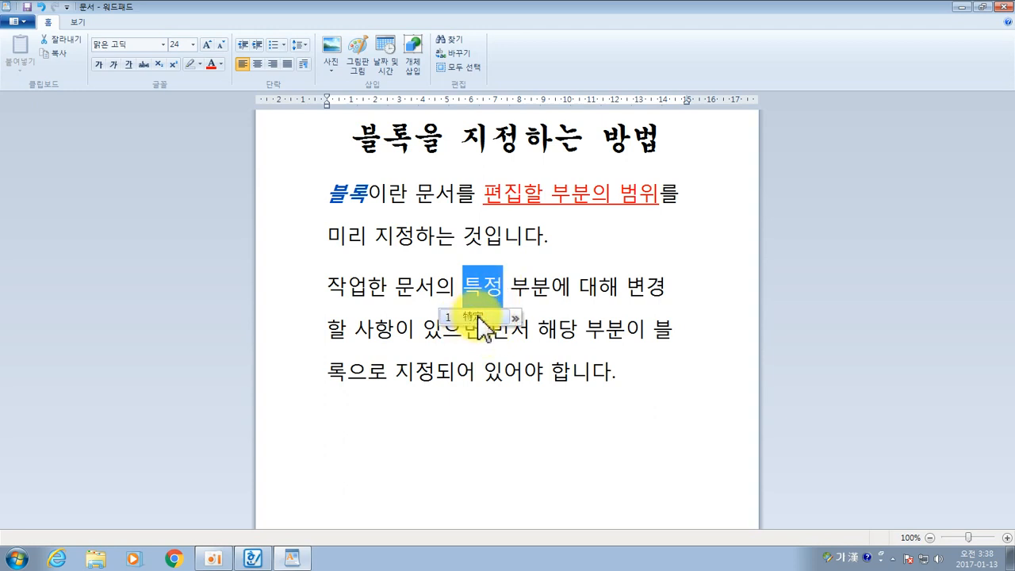
left_click(476, 318)
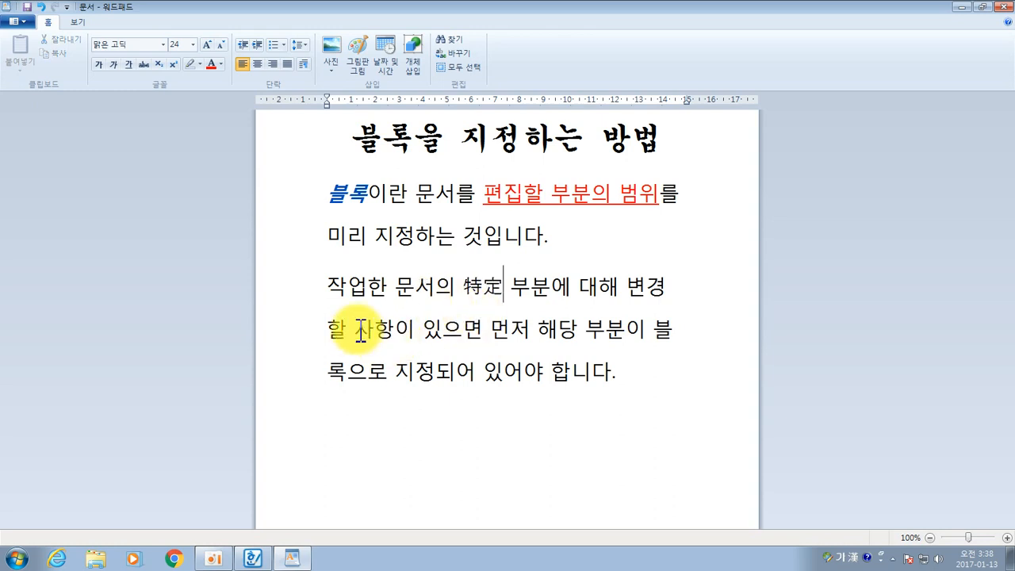
left_click_drag(356, 328, 391, 332)
key("Hangul_Hanja")
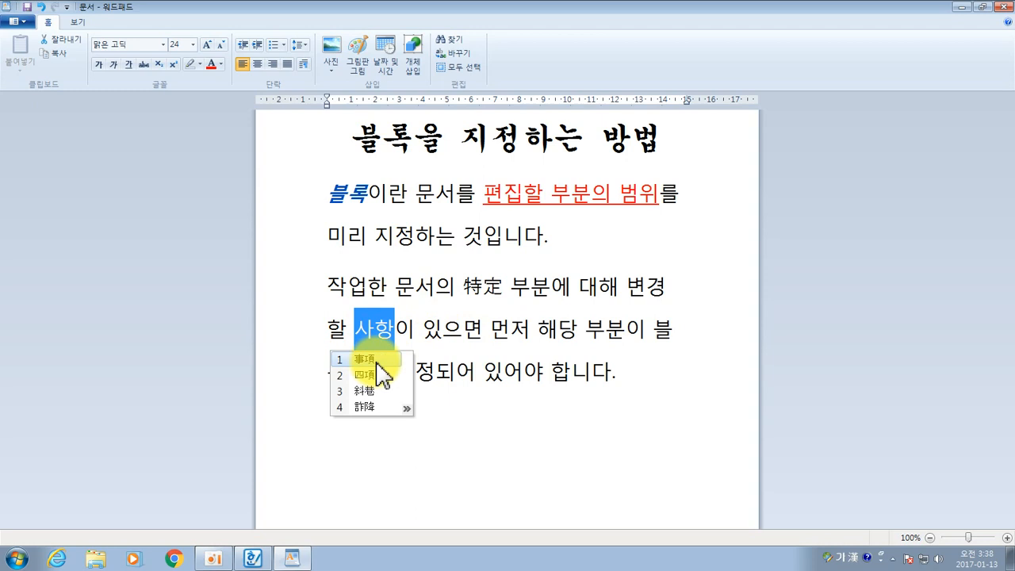
left_click(380, 359)
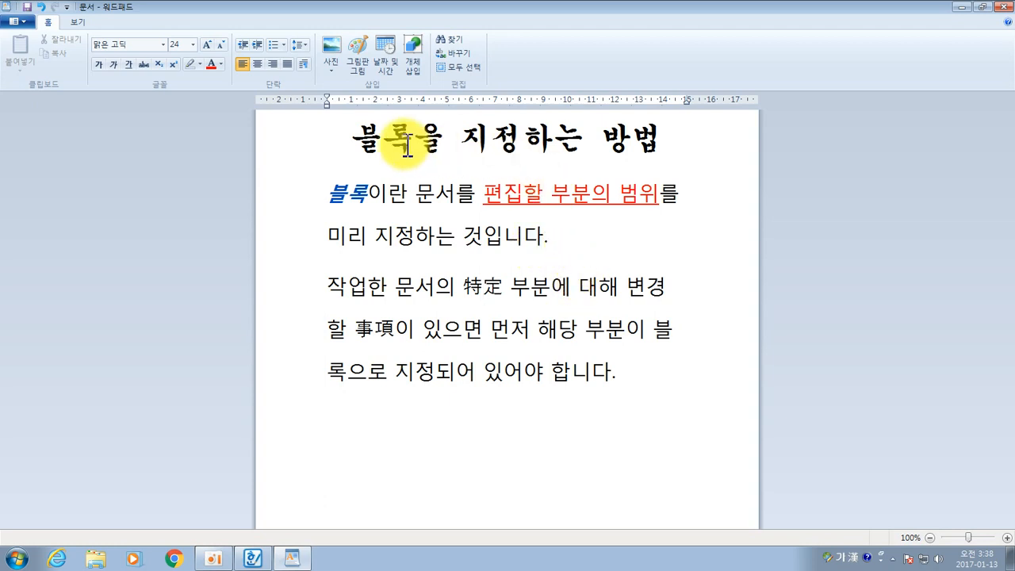
Insert a ★ symbol at the start of the title by converting the consonant ㅁ
left_click(349, 139)
left_click(362, 140)
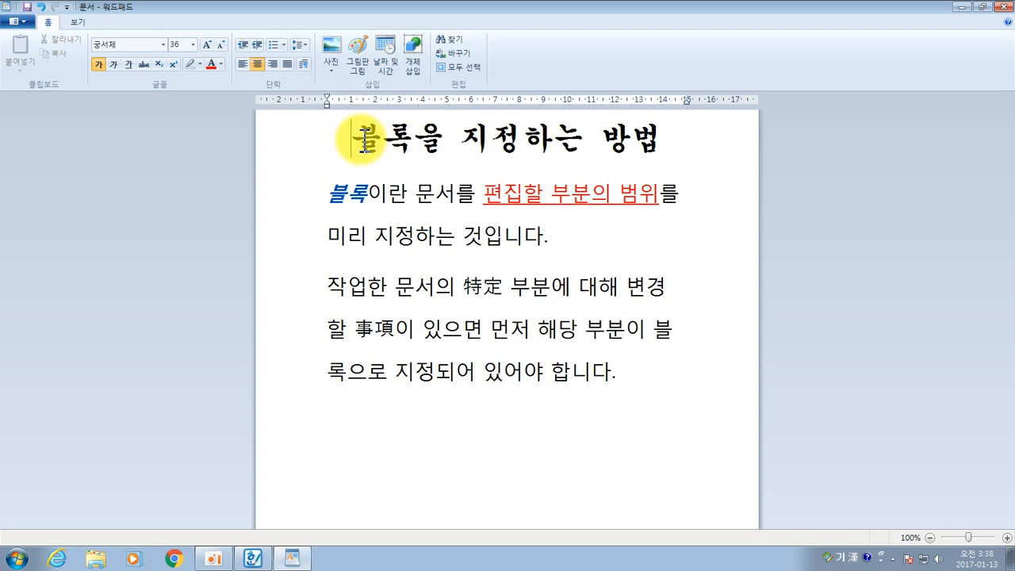
type("미")
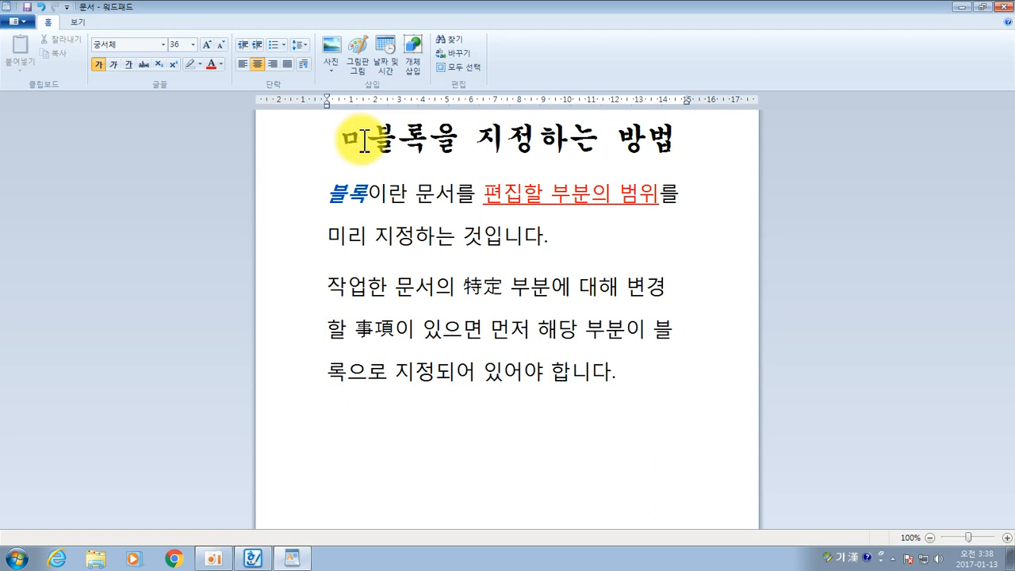
key("Hangul_Hanja")
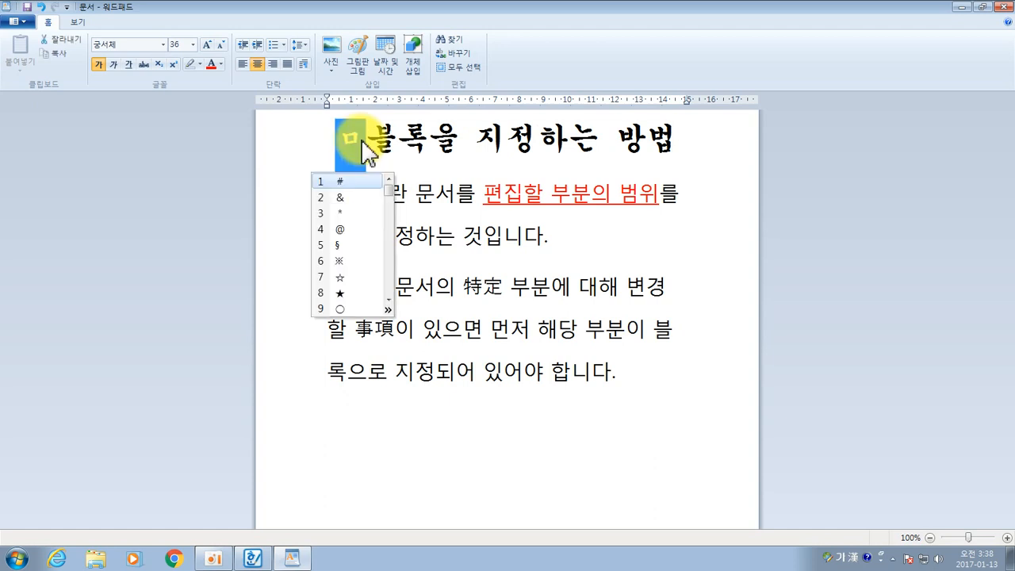
left_click(340, 293)
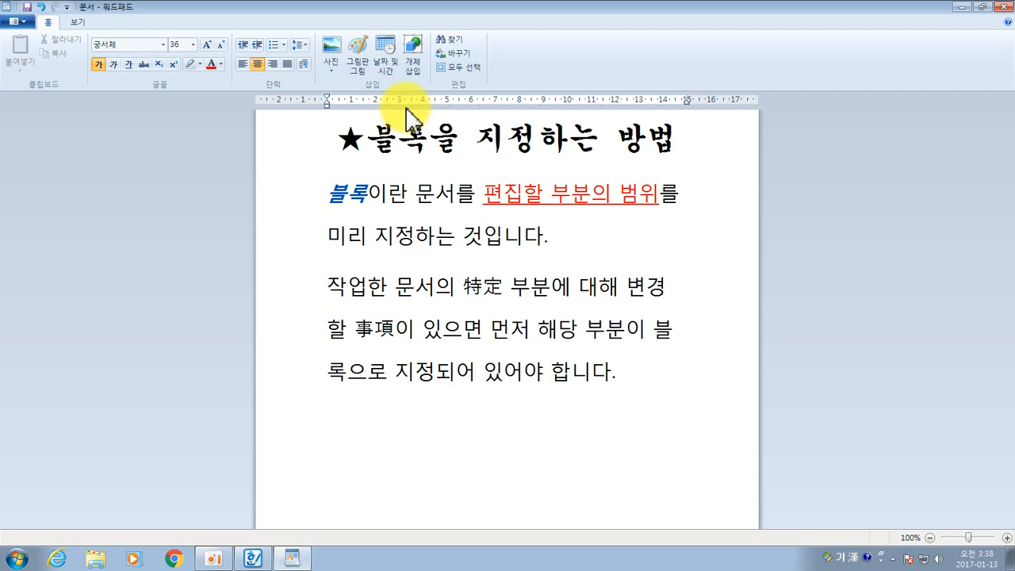
left_click(676, 141)
key("Return")
type("ㅁ")
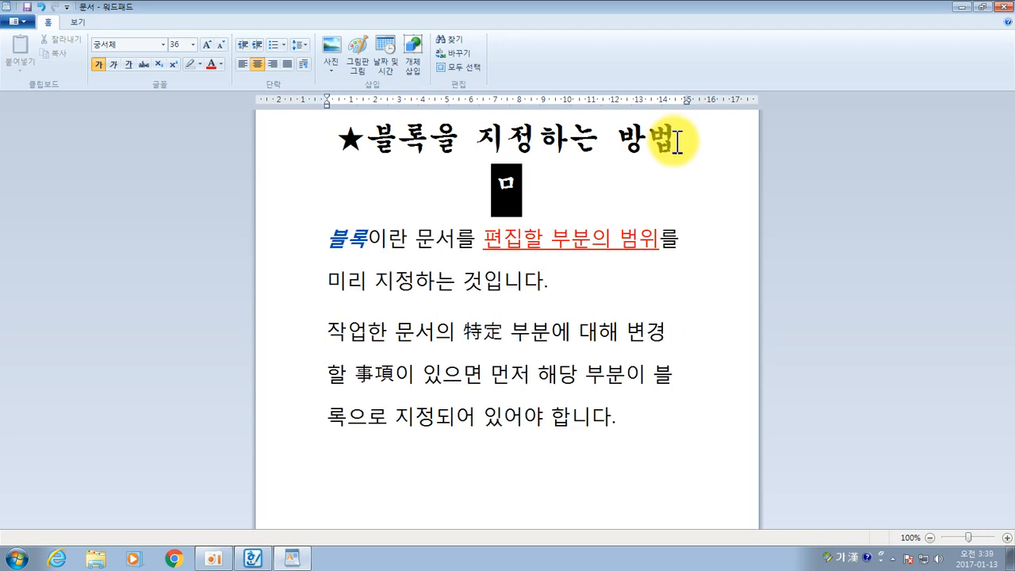
double_click(676, 141)
key("Hangul_Hanja")
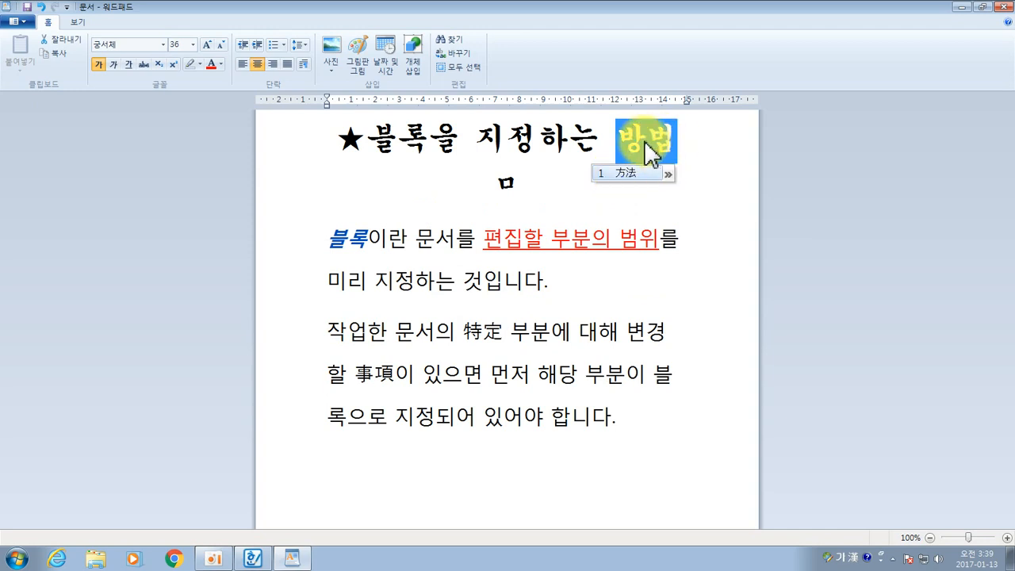
left_click(516, 181)
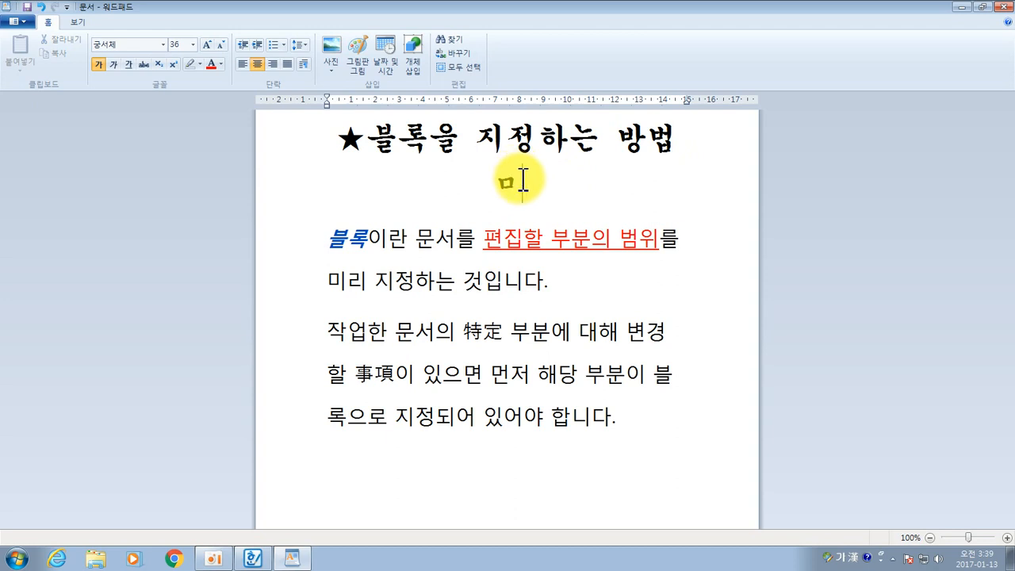
key("BackSpace")
key("BackSpace")
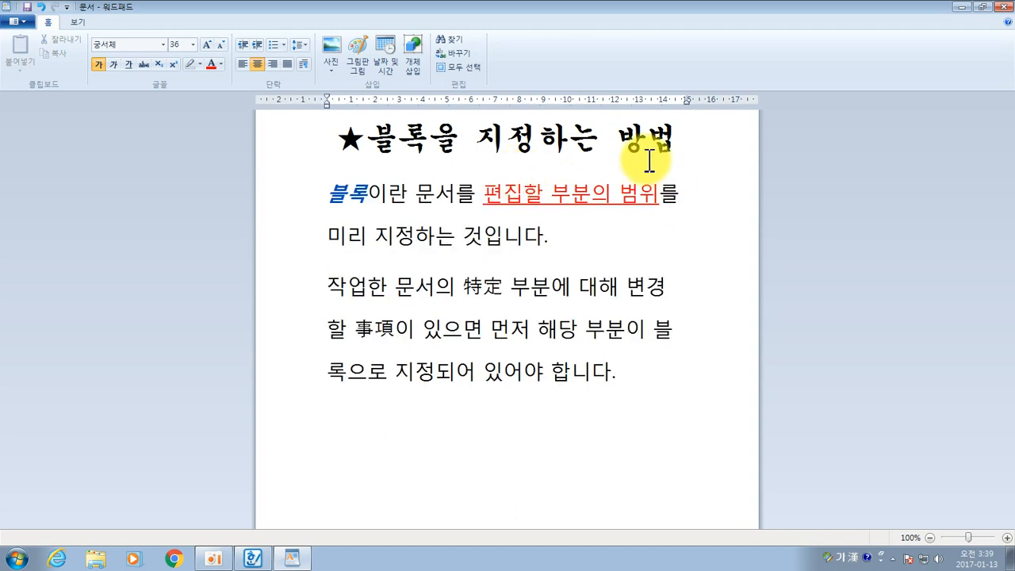
Insert a ★ symbol on a new line below the title and delete that line again
key("Return")
type("ㅁ")
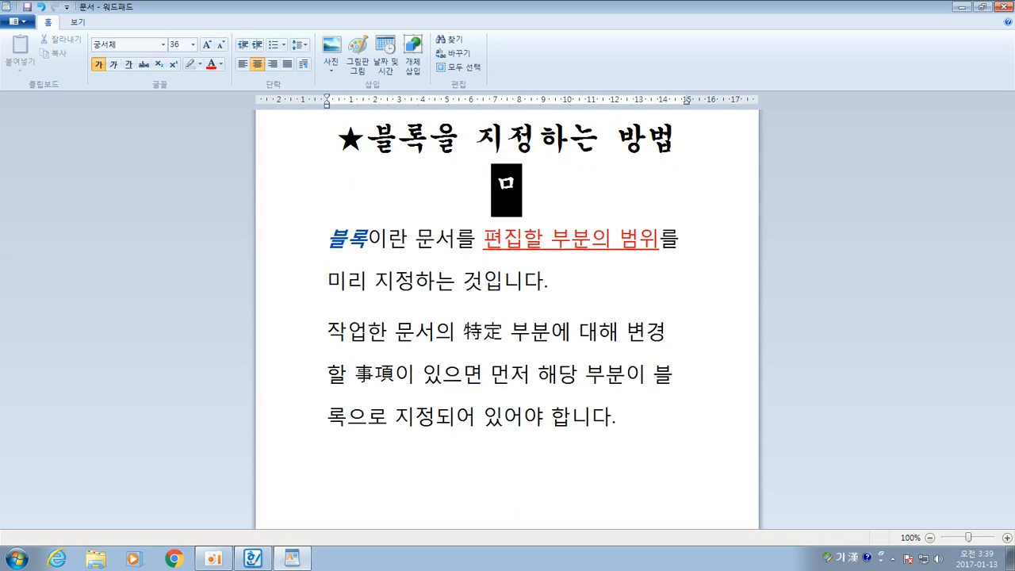
key("Hangul_Hanja")
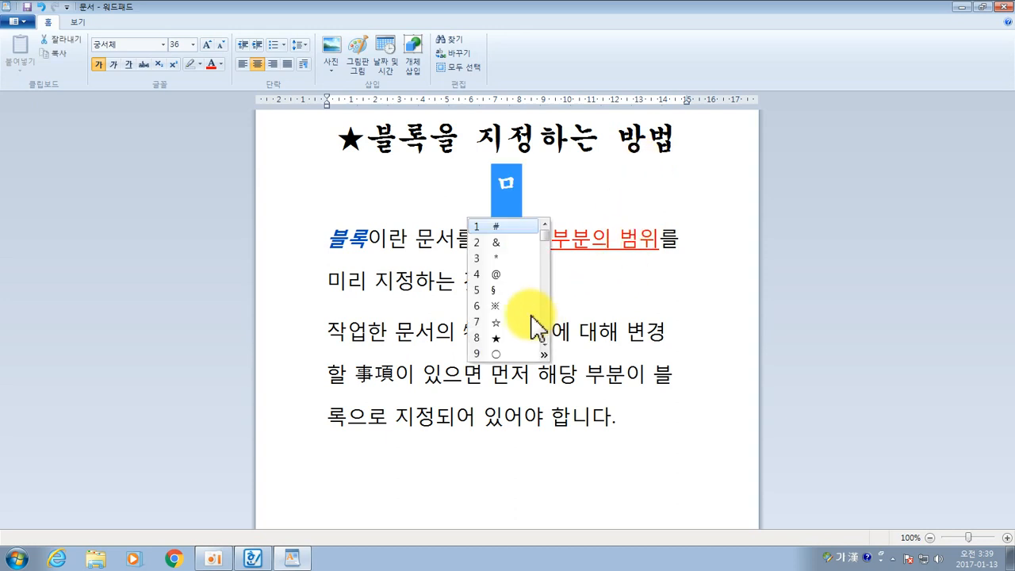
left_click(503, 338)
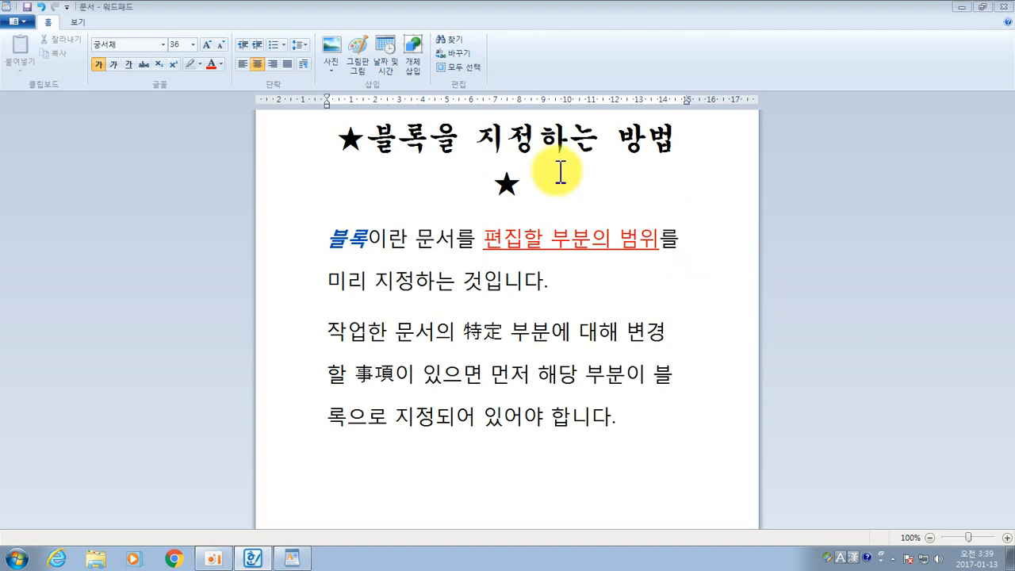
left_click(481, 183)
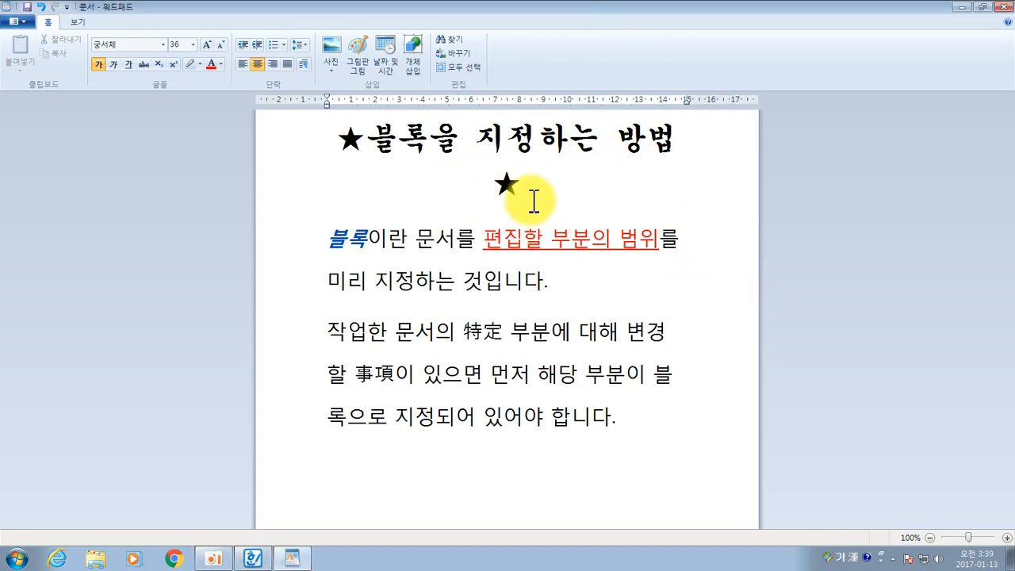
left_click(539, 187)
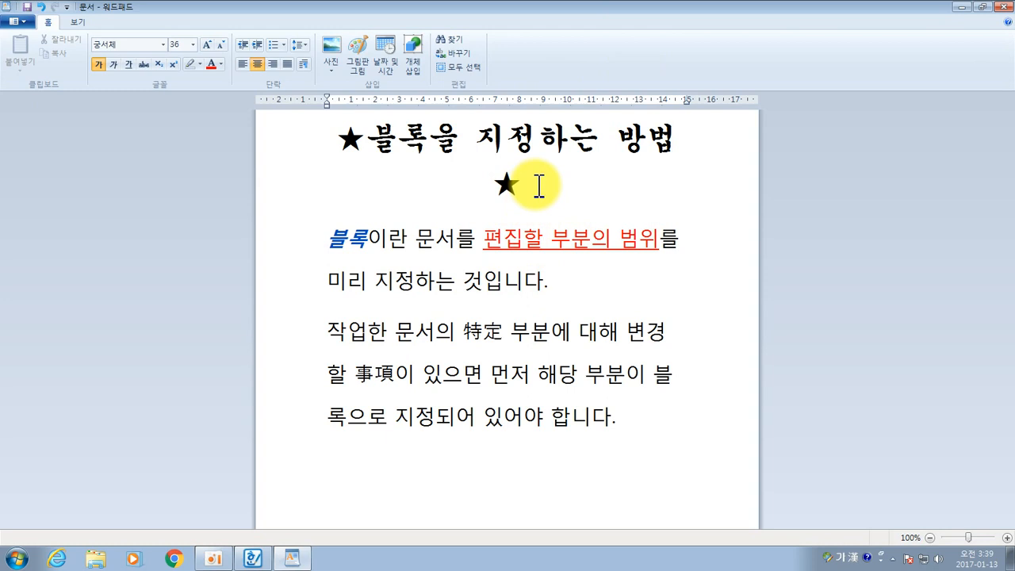
key("BackSpace")
key("BackSpace")
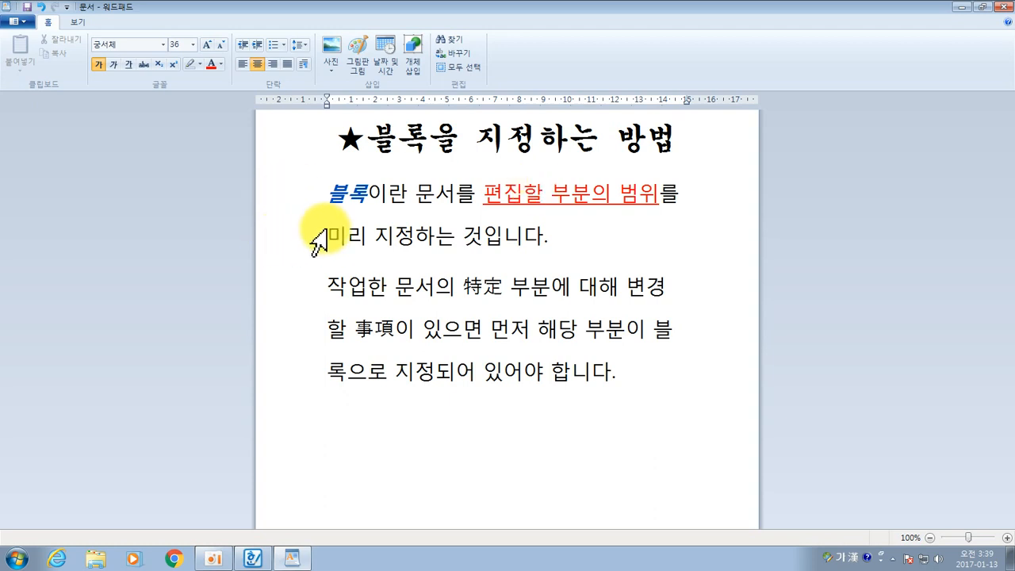
Insert a ♥ symbol at the end of the first paragraph from the expanded ㅁ symbol list
left_click(563, 238)
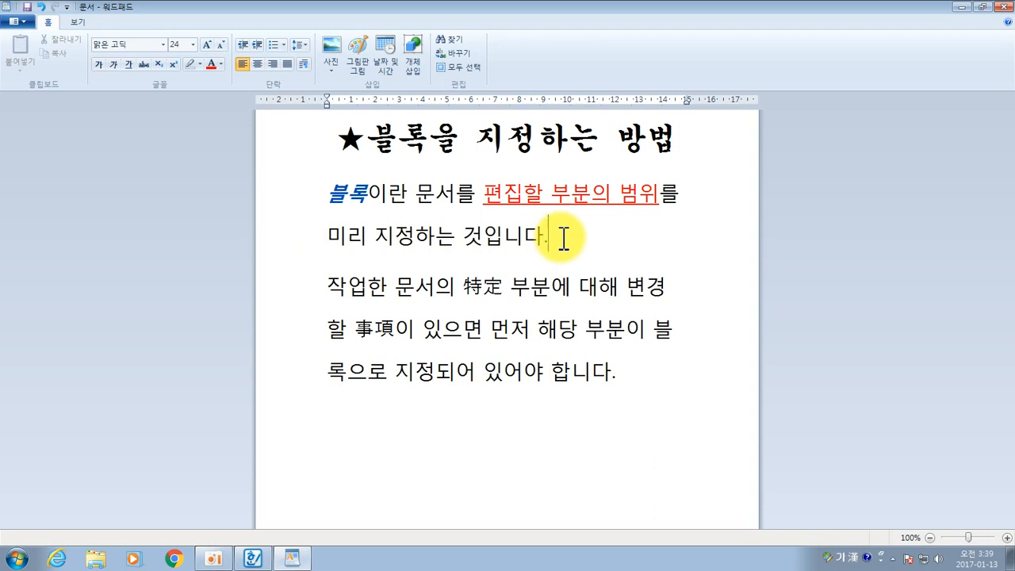
type("ㄷ")
key("Hangul_Hanja")
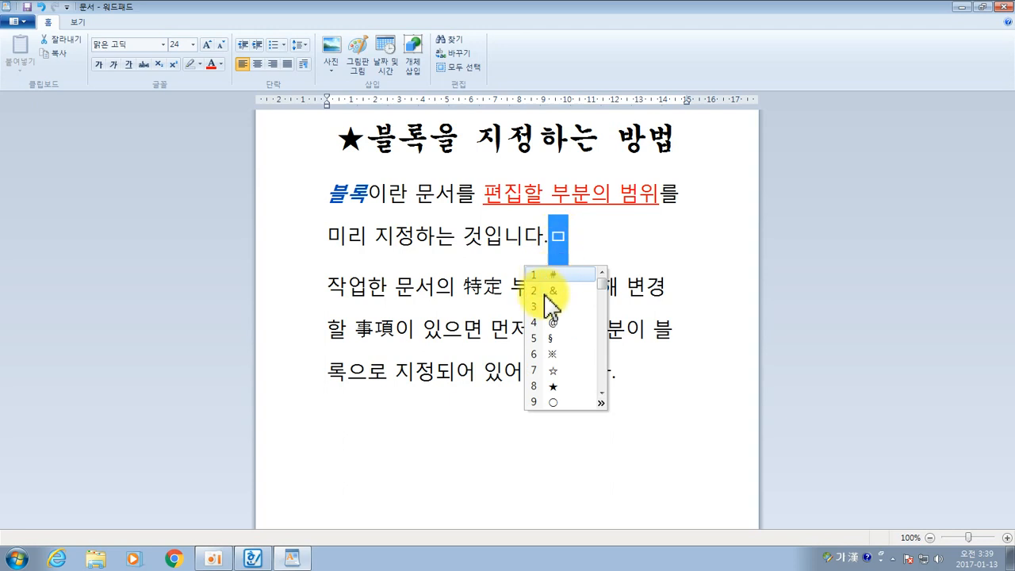
left_click(602, 403)
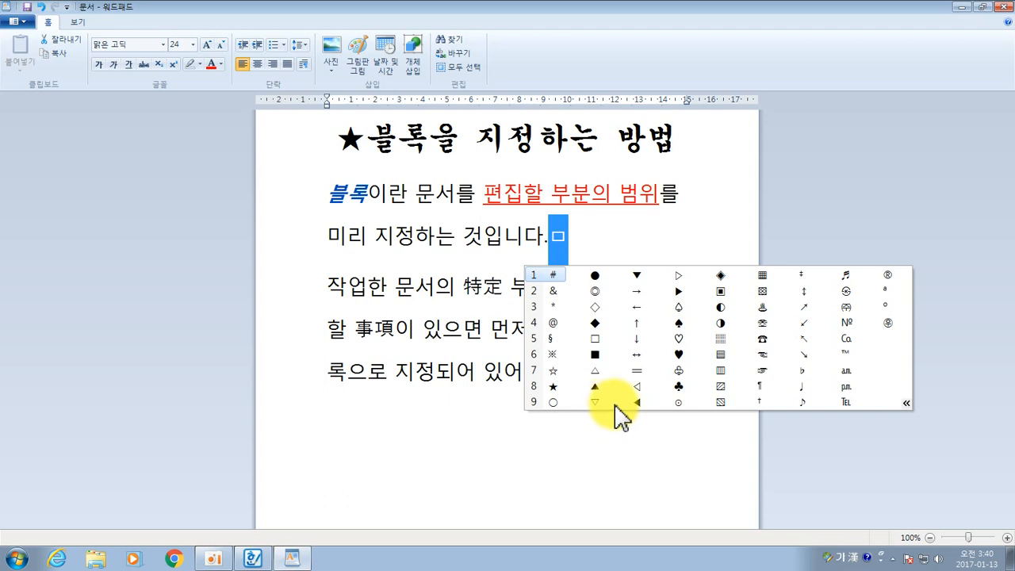
left_click(680, 356)
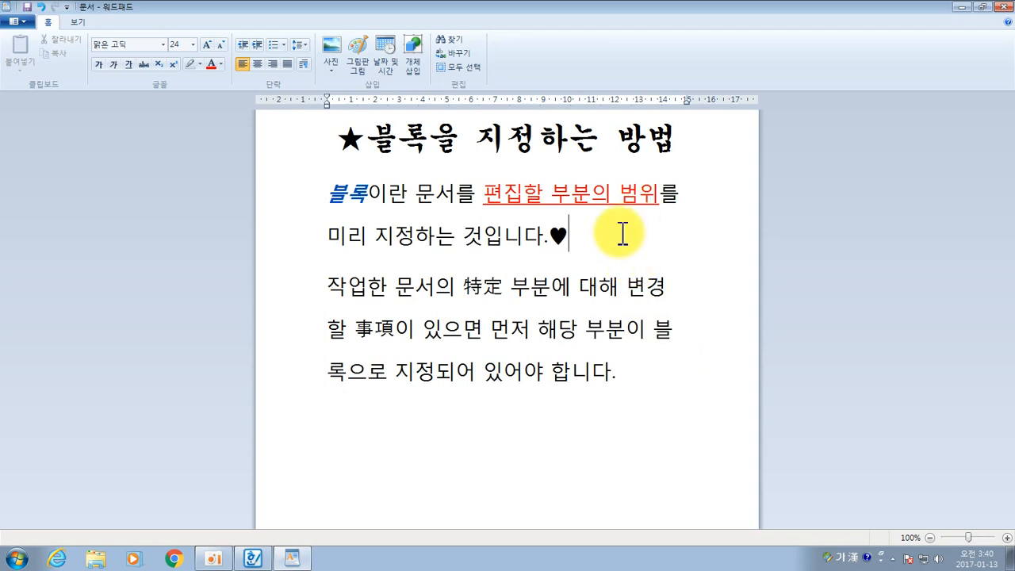
left_click(407, 406)
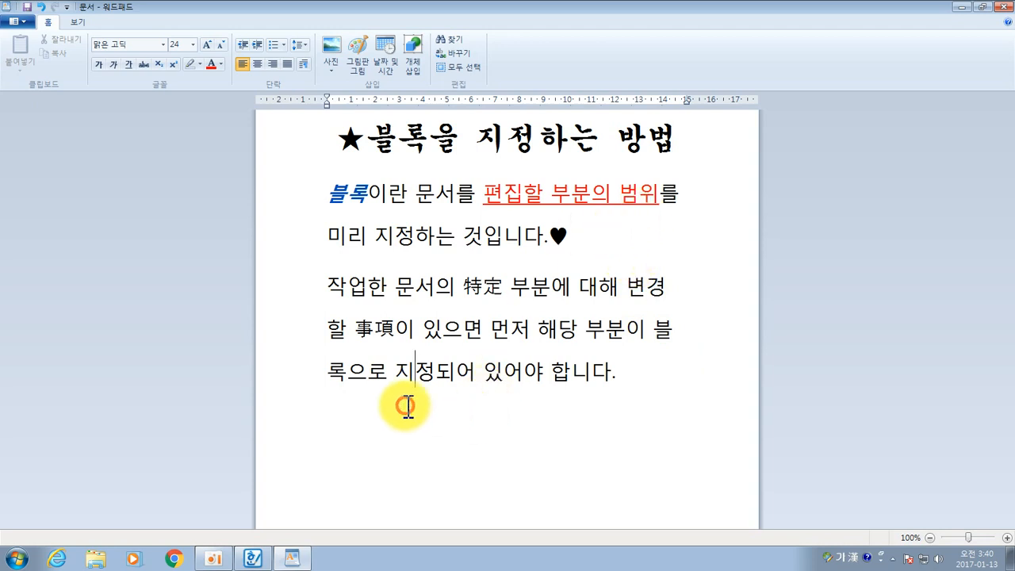
left_click(340, 415)
double_click(341, 415)
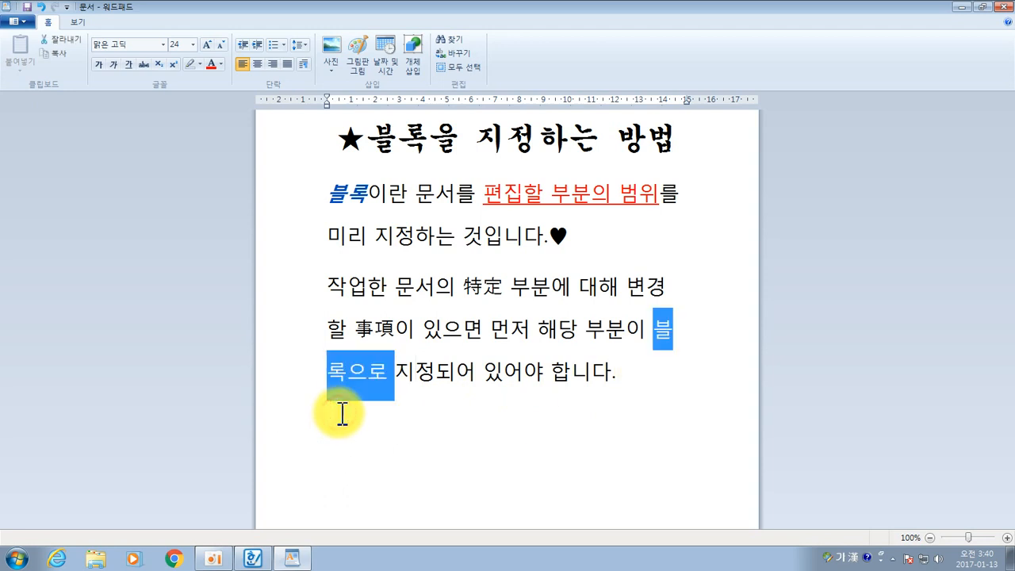
left_click(644, 369)
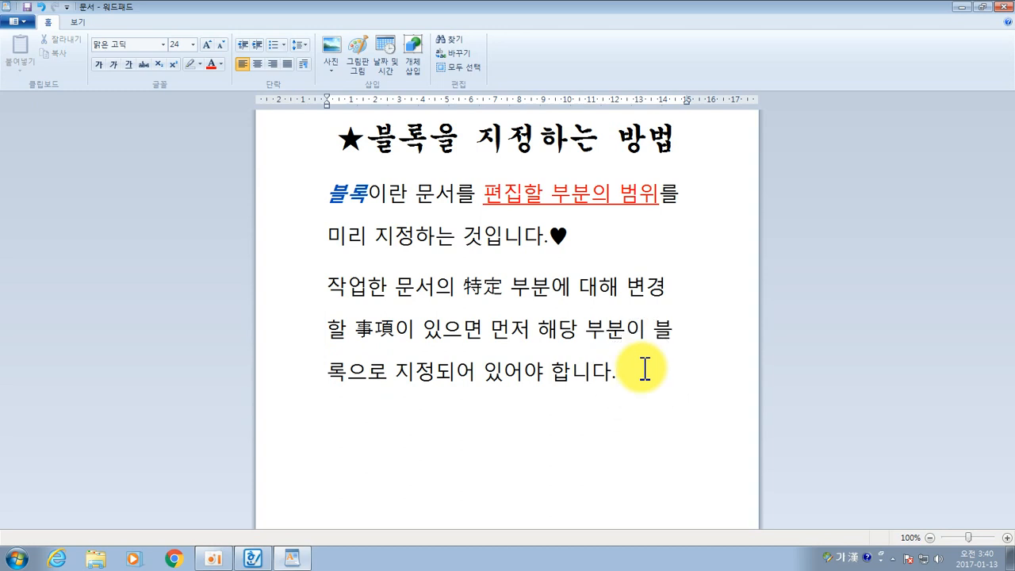
key("Return")
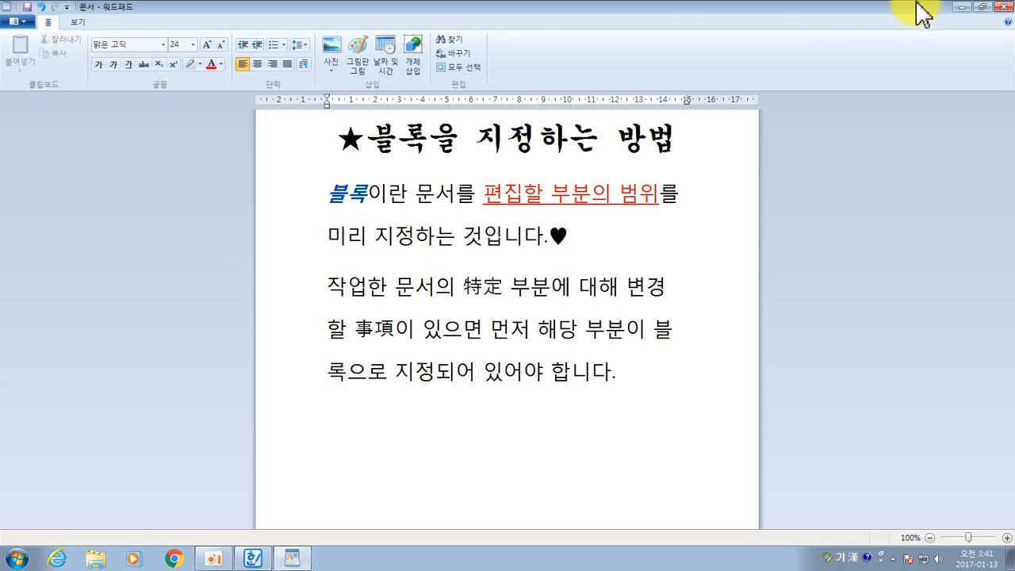
Close the document without saving the changes and start WordPad again with a blank document
left_click(1004, 7)
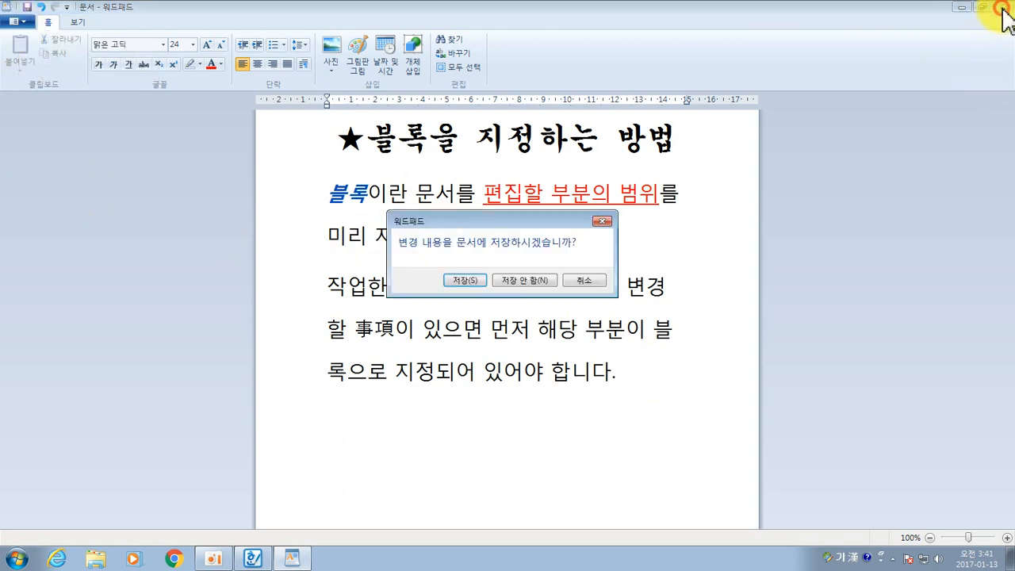
left_click(527, 280)
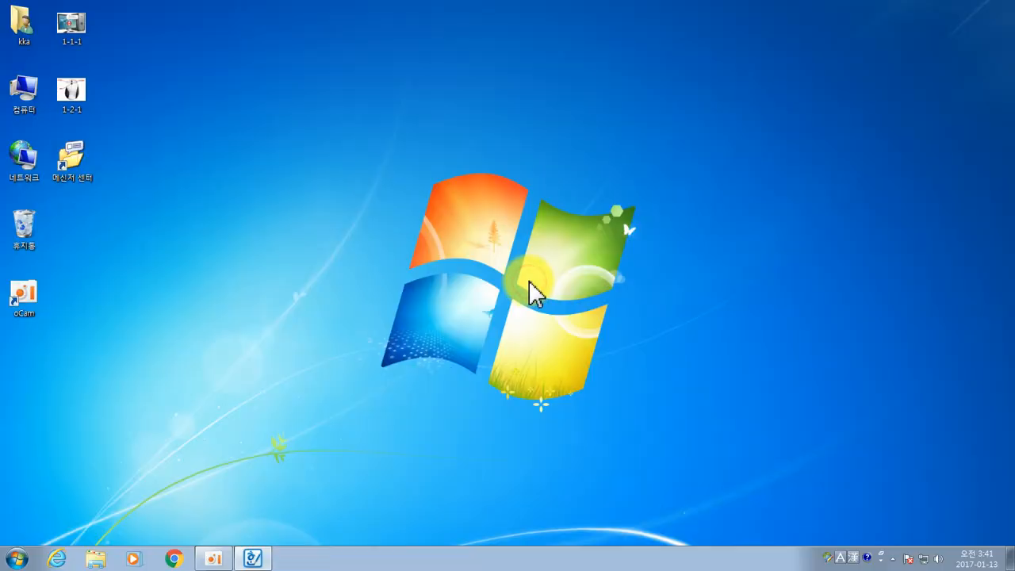
left_click(17, 561)
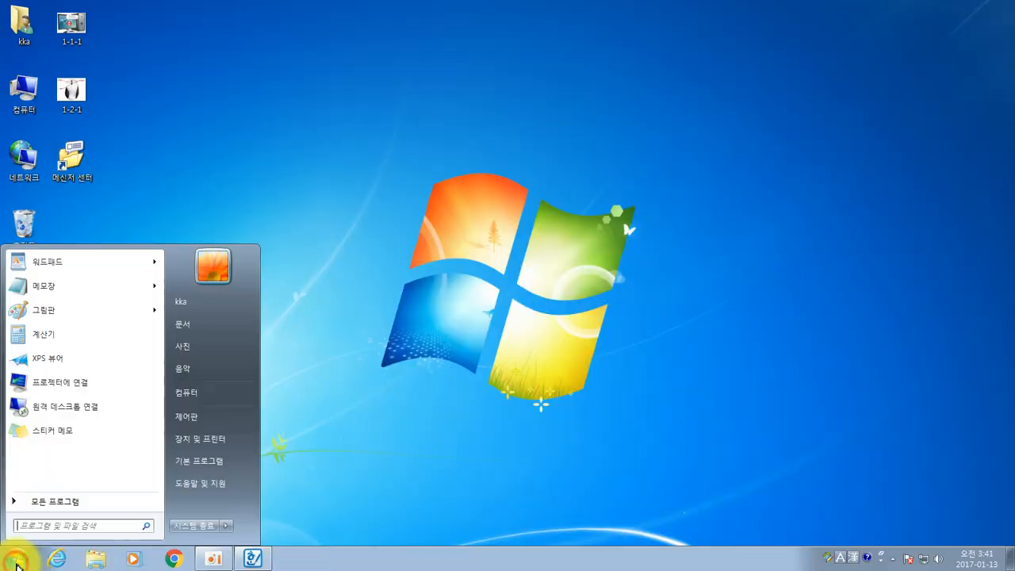
mouse_move(70, 274)
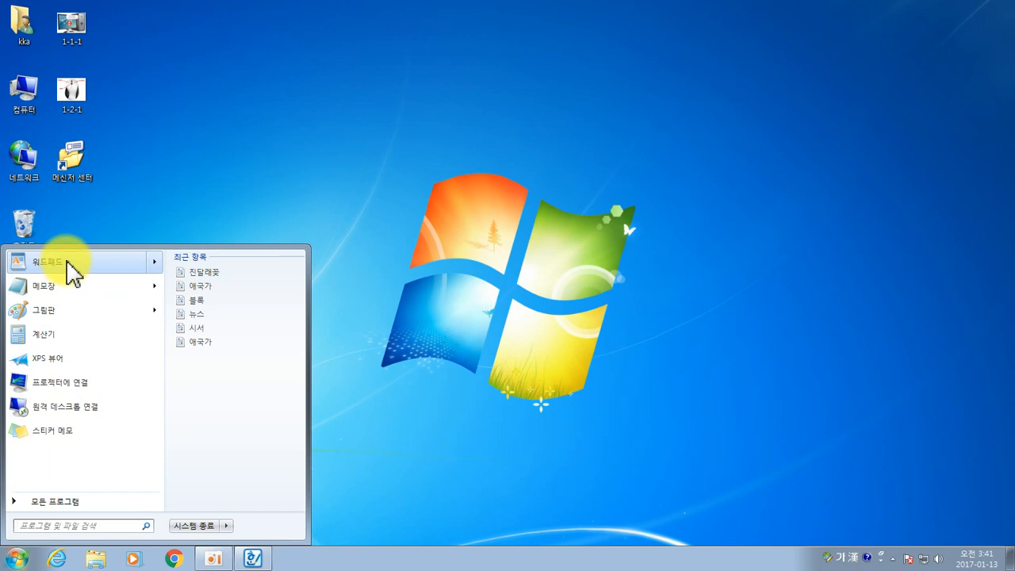
left_click(67, 263)
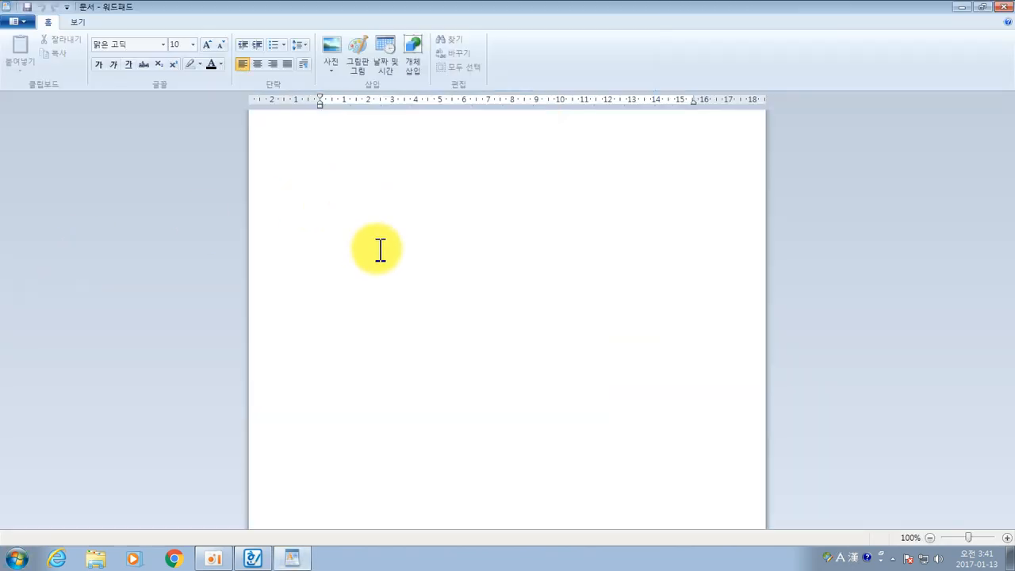
type("qwert")
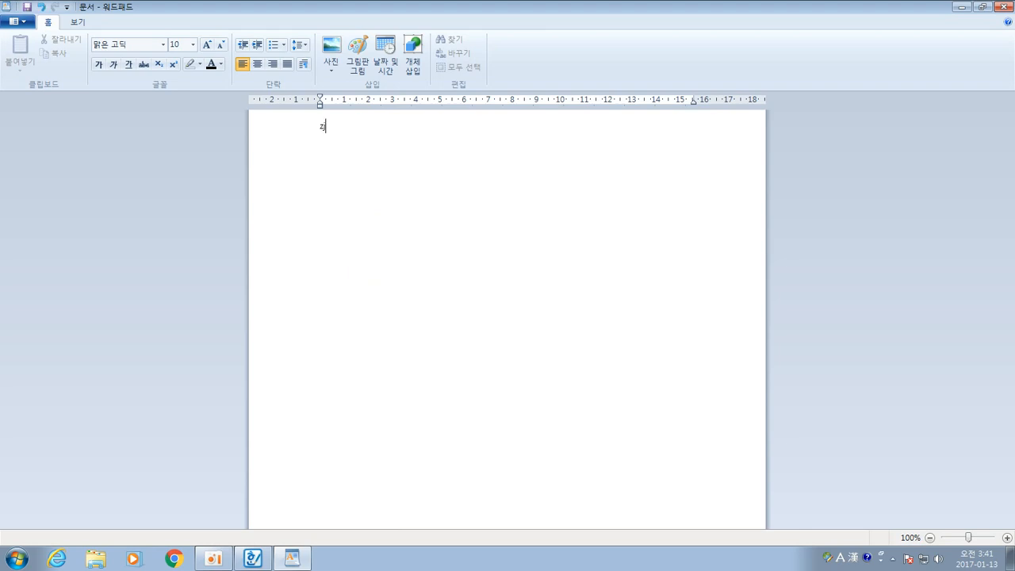
key("BackSpace")
key("BackSpace")
key("BackSpace")
key("BackSpace")
key("BackSpace")
type("zj")
key("BackSpace")
key("BackSpace")
Set the font size to 14 and begin the text in Korean with "컴퓨터를 만들게"
left_click(193, 45)
left_click(188, 120)
type("zja")
key("BackSpace")
key("BackSpace")
type("컴퓨터를 만들게 ")
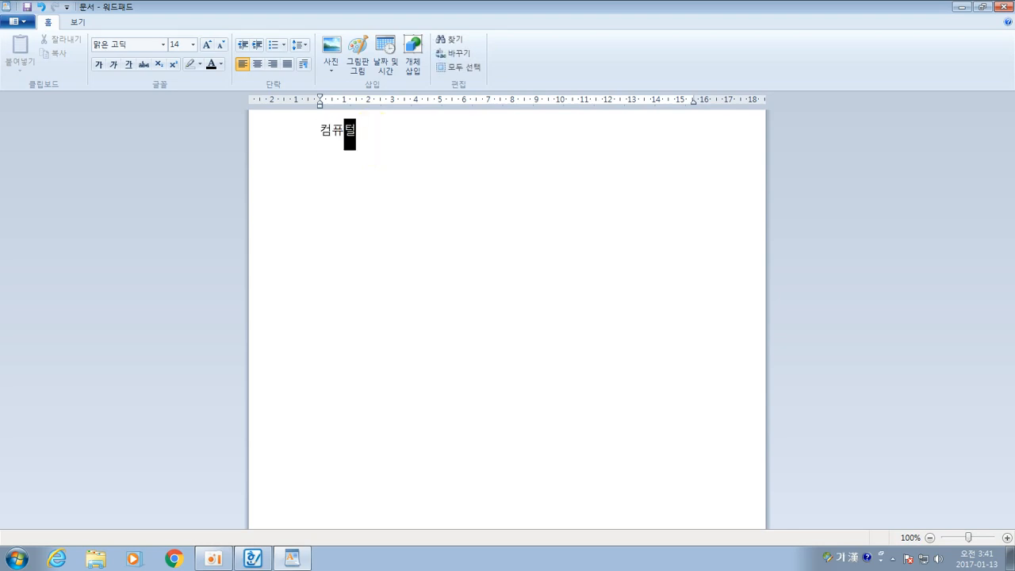
Continue the sentence with "된 것은 아날로그기록을 디지털로 변환해서 수많은 데이터를 작은 공간에 저장해서 필요할 경우에 찾아"
type("된 것은 안")
type("날로그기")
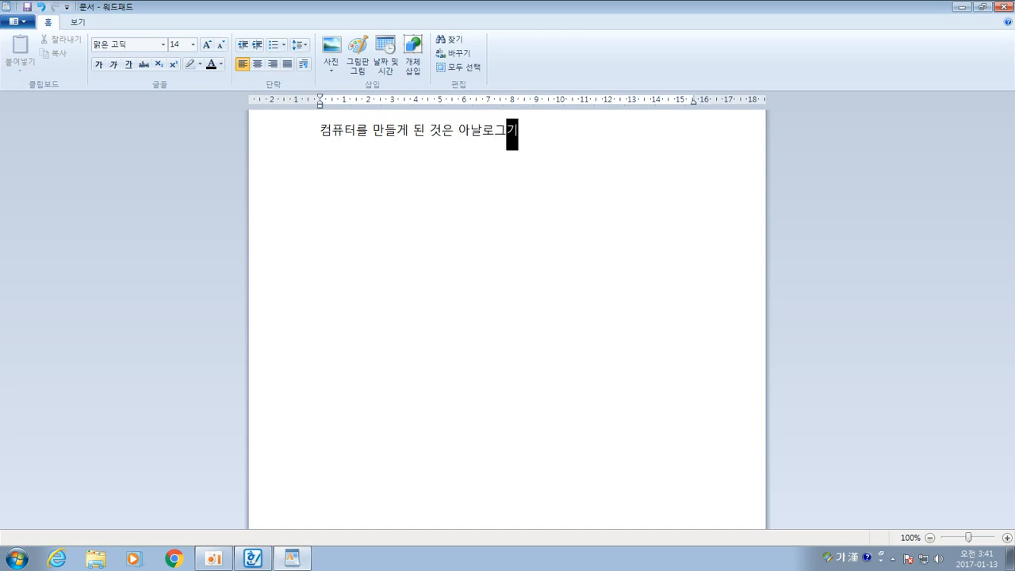
type("록을 디지털로 변")
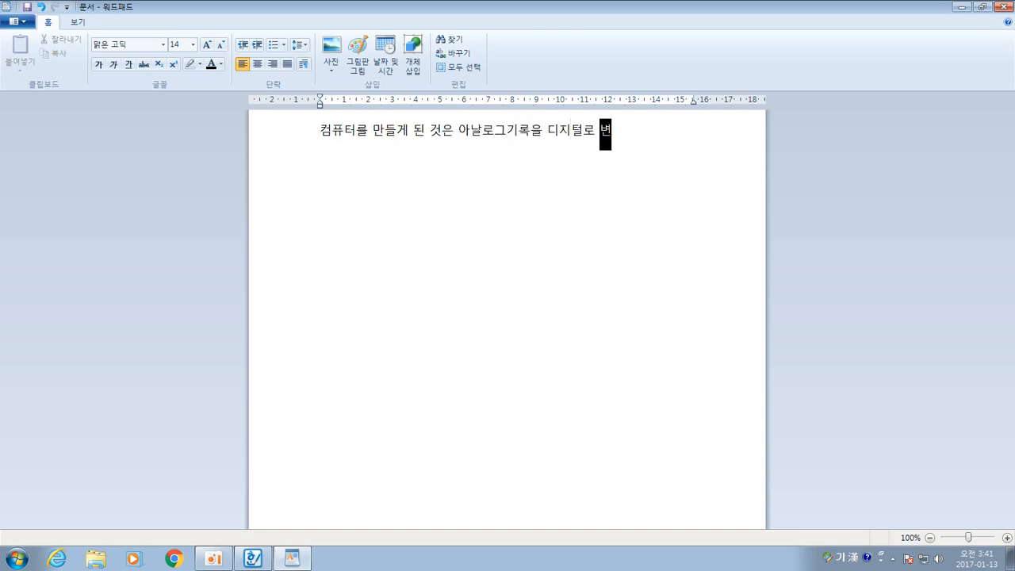
type("환해서 수만으")
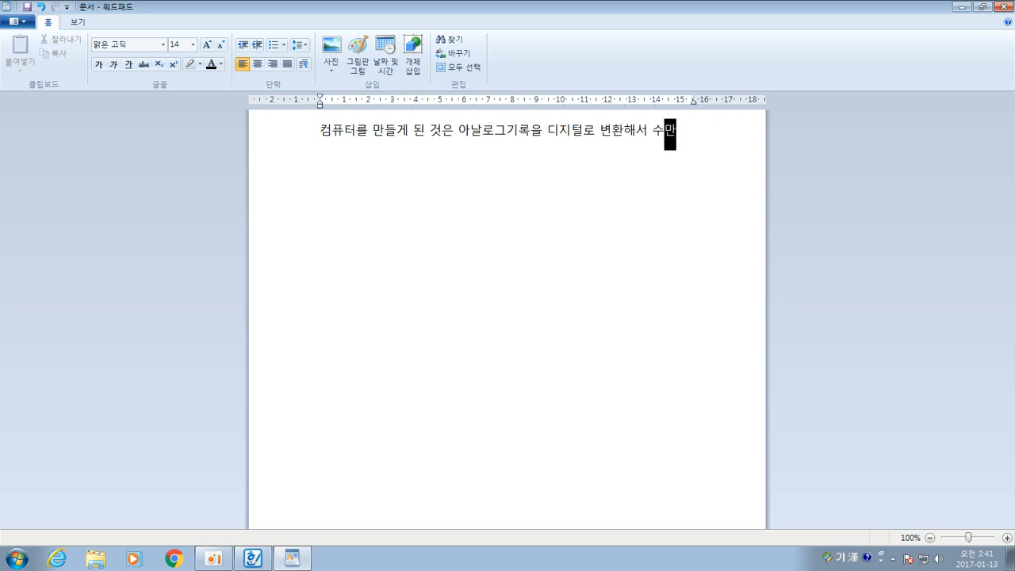
key("BackSpace")
key("BackSpace")
type("많은 데이터를 작은 공간에 저장해서 필요할 경우에 찾아")
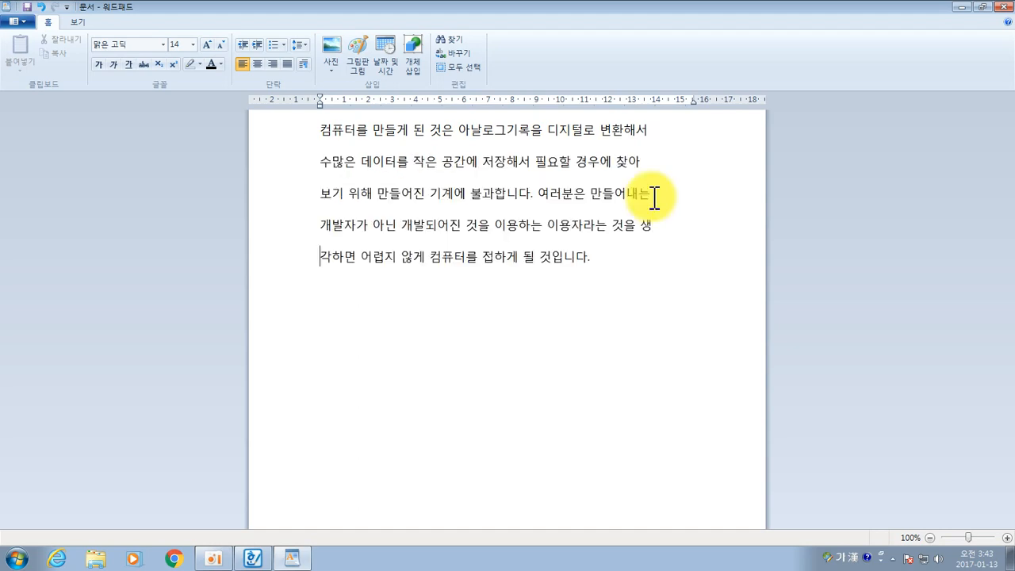
Insert the 코알라 picture from the 사진 샘플 folder on the line below the paragraph
left_click(639, 256)
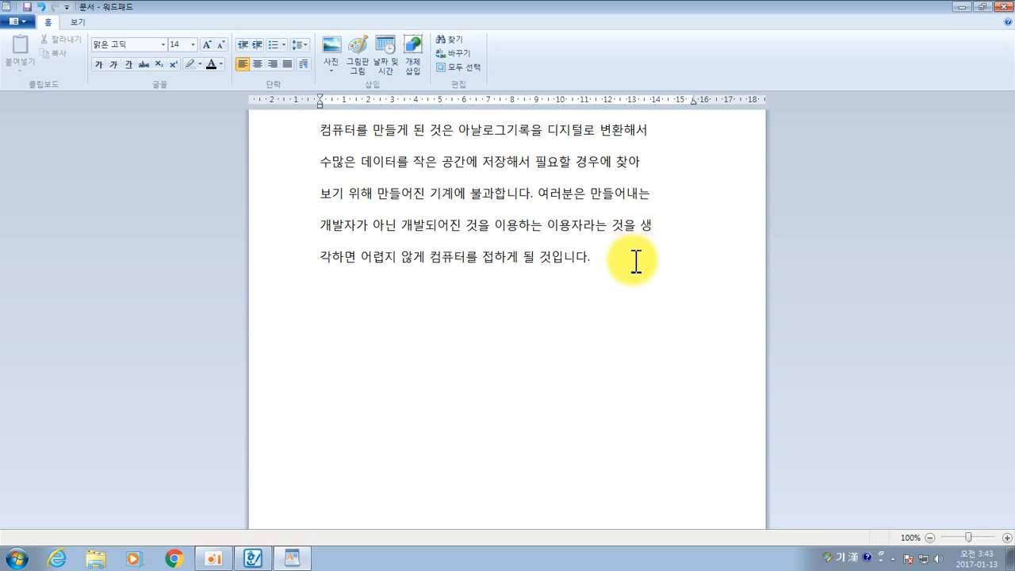
left_click(423, 293)
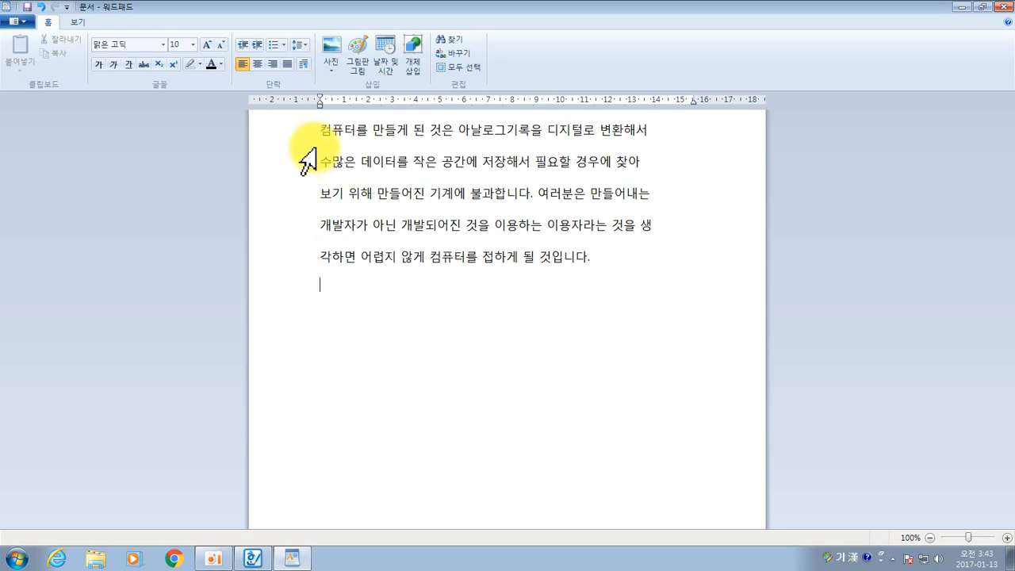
left_click(333, 48)
left_click(333, 49)
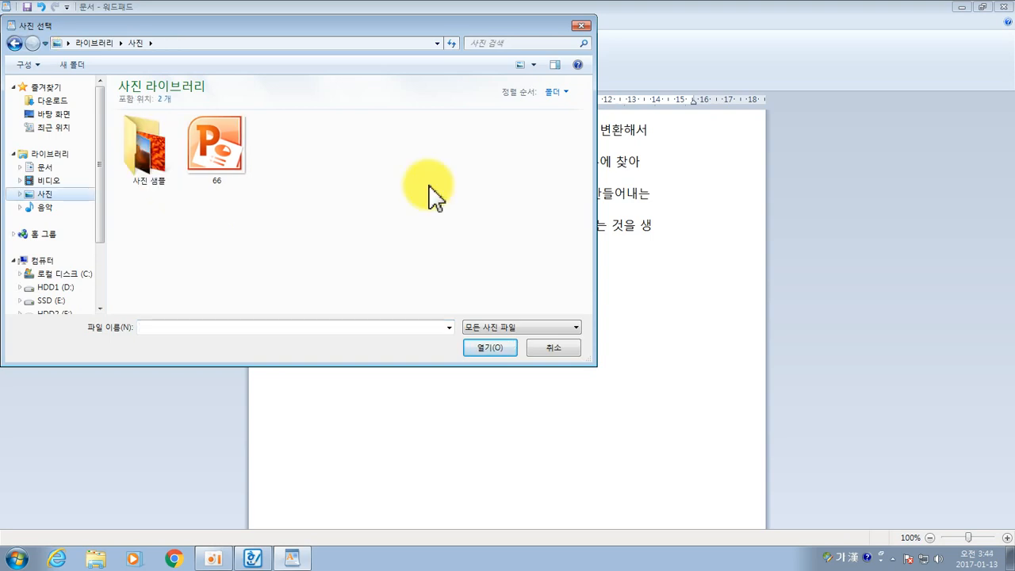
double_click(144, 165)
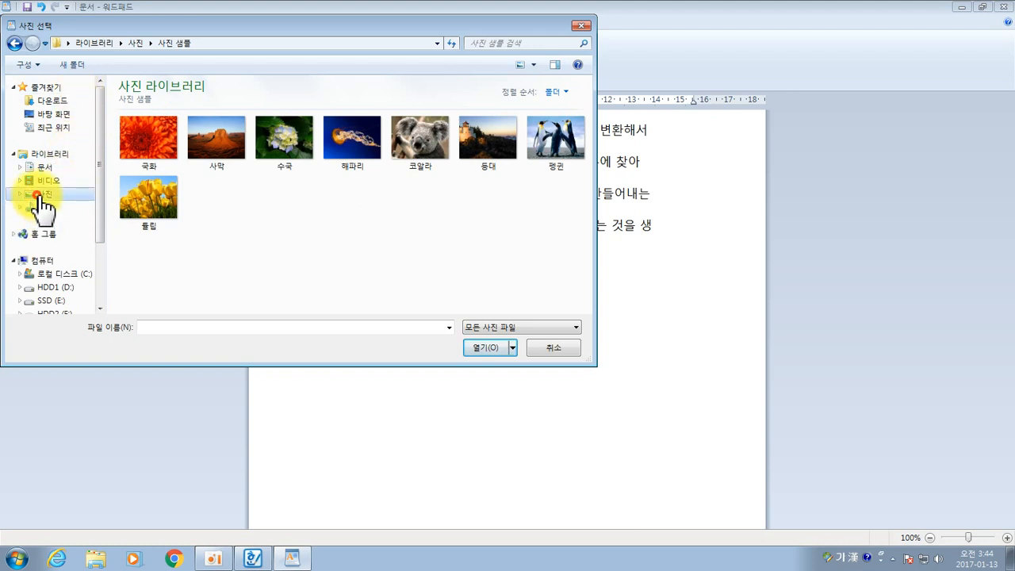
left_click(38, 194)
double_click(130, 154)
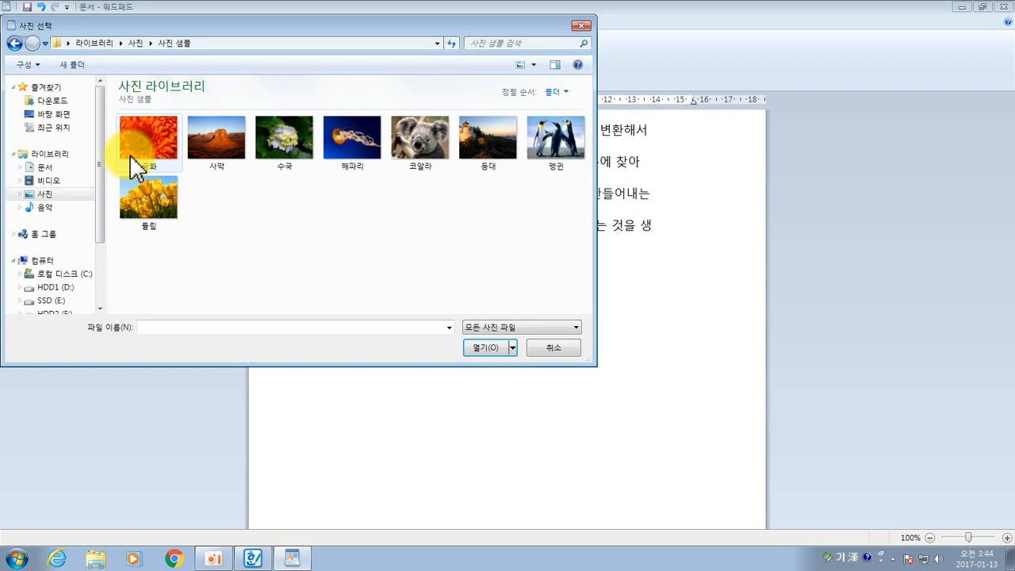
left_click(414, 135)
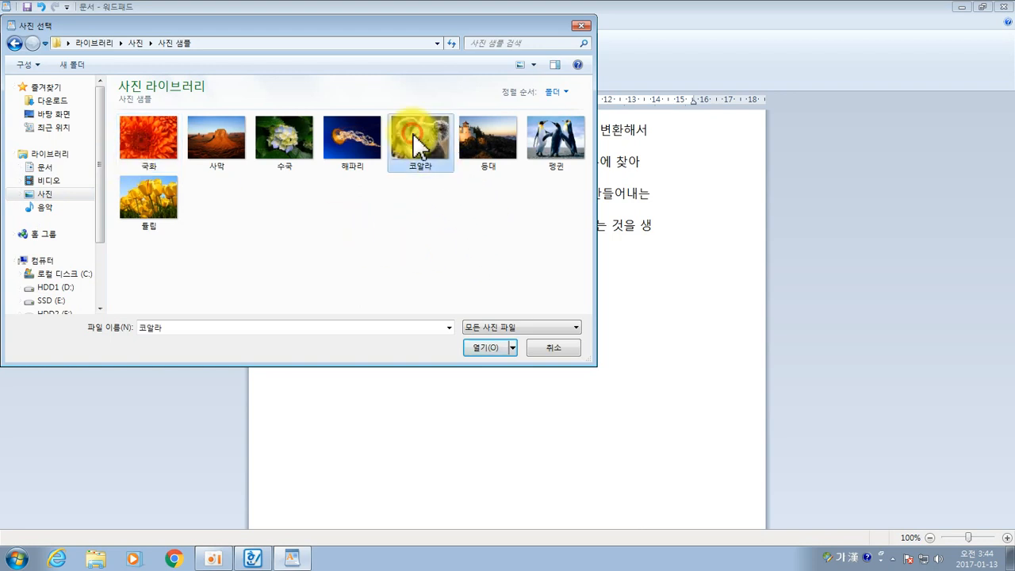
left_click(493, 348)
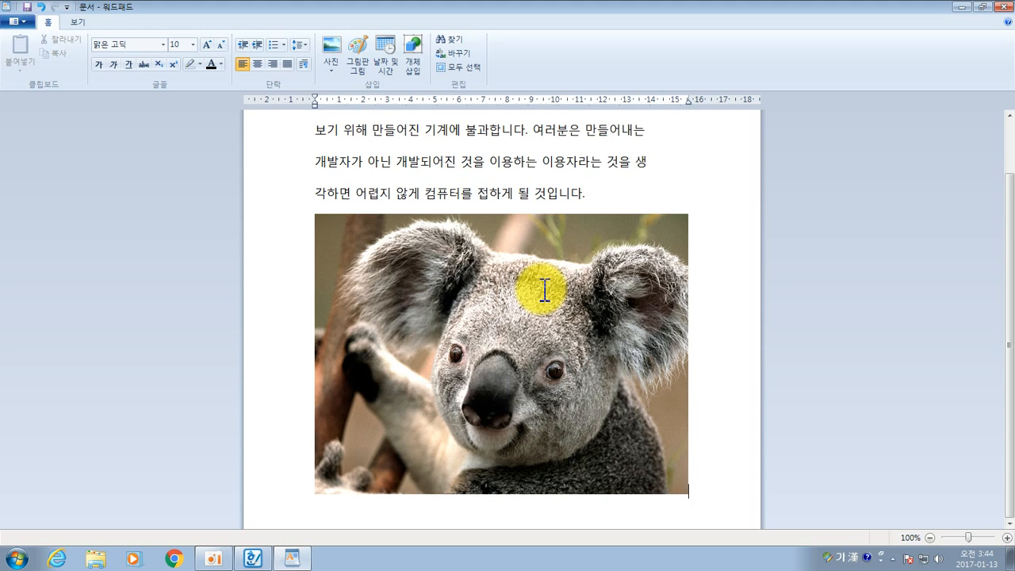
Shrink the koala picture from its lower-right corner to about 12 cm wide and deselect it
left_click(498, 291)
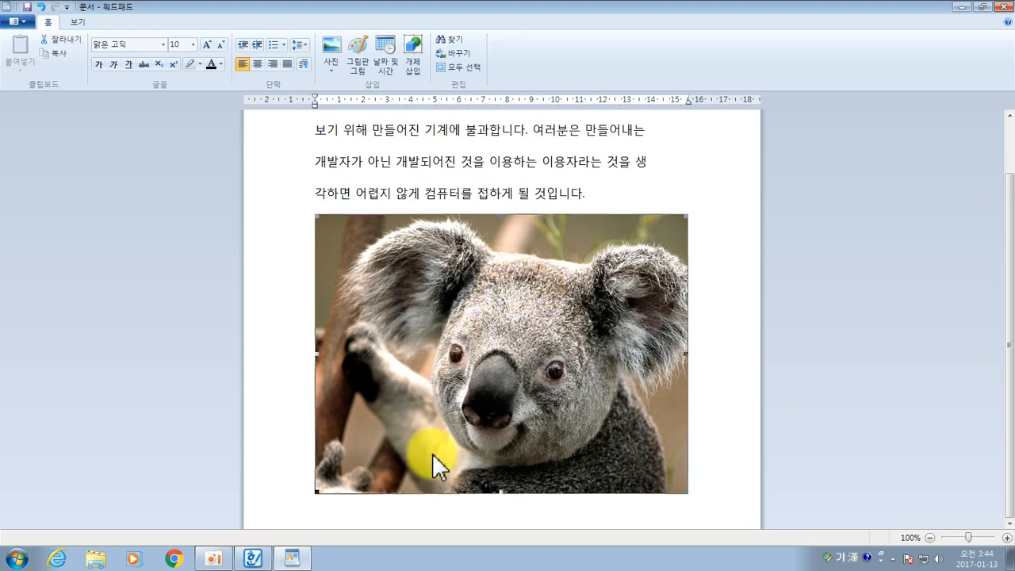
left_click(317, 491)
left_click(503, 494)
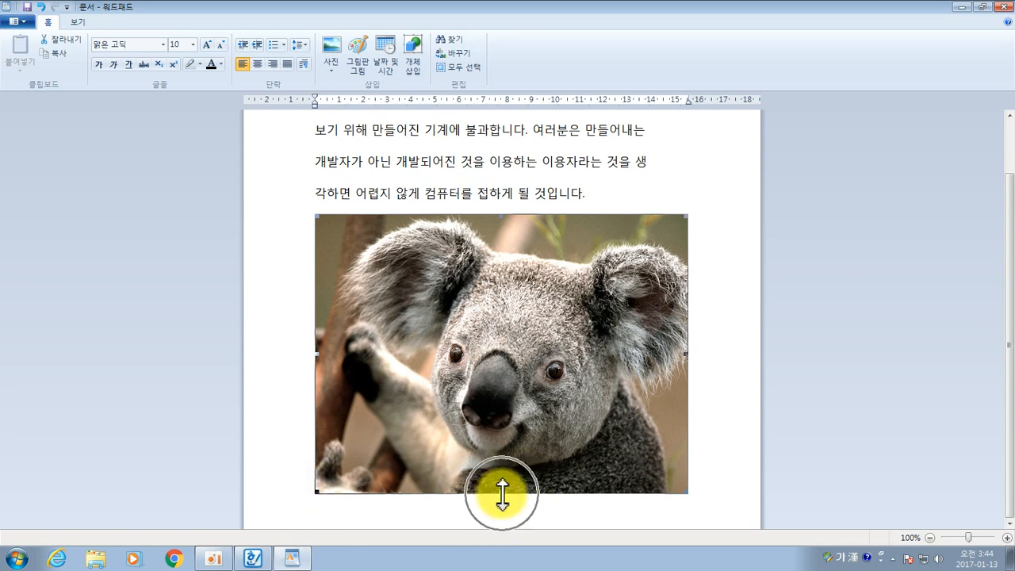
left_click(688, 495)
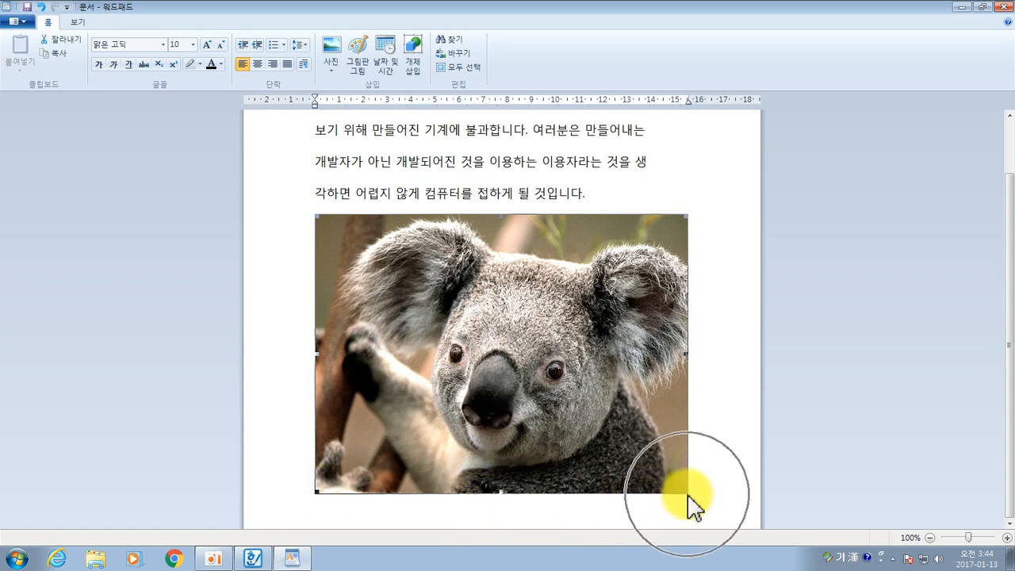
left_click_drag(685, 493, 609, 406)
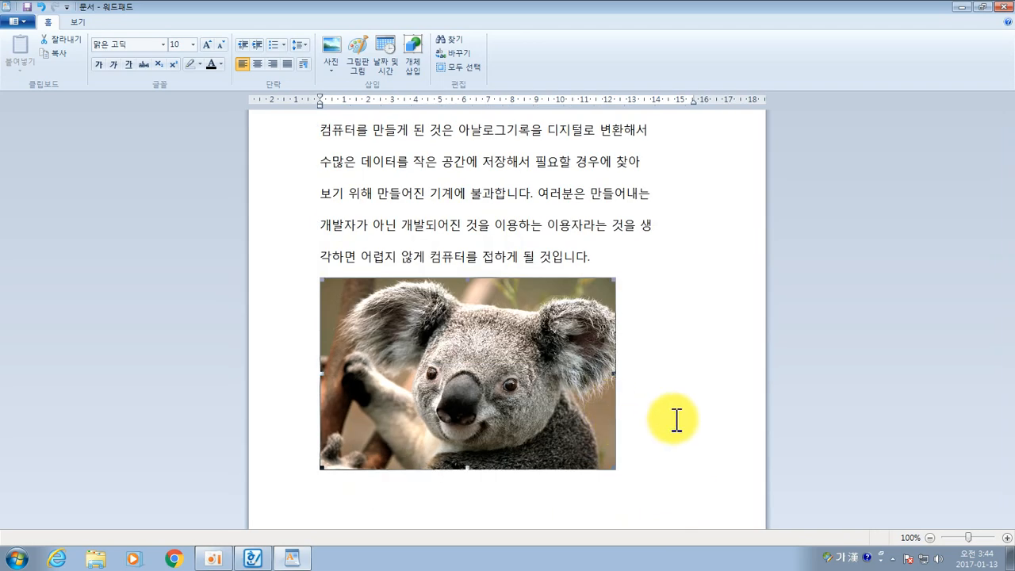
left_click(676, 421)
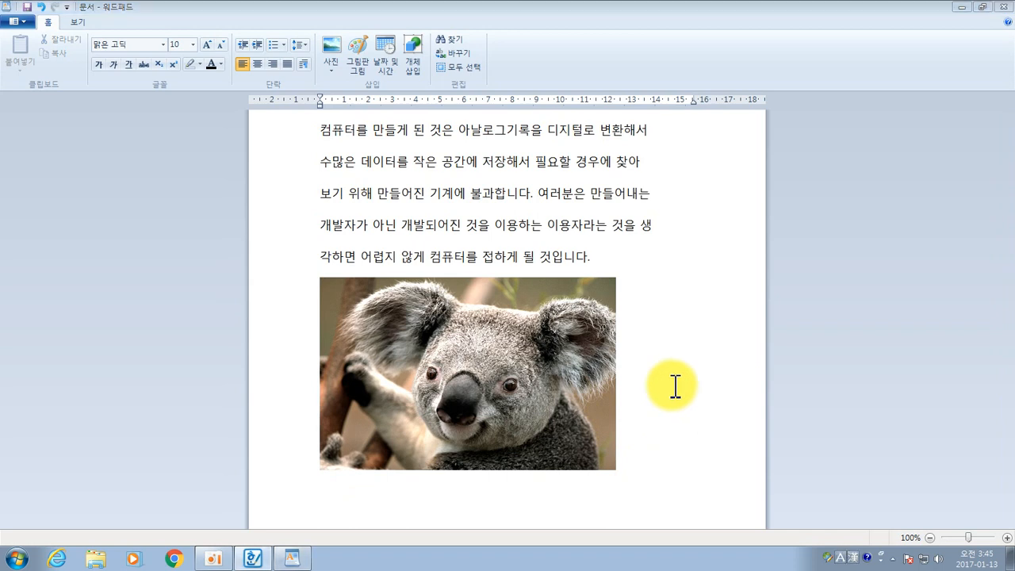
left_click(565, 352)
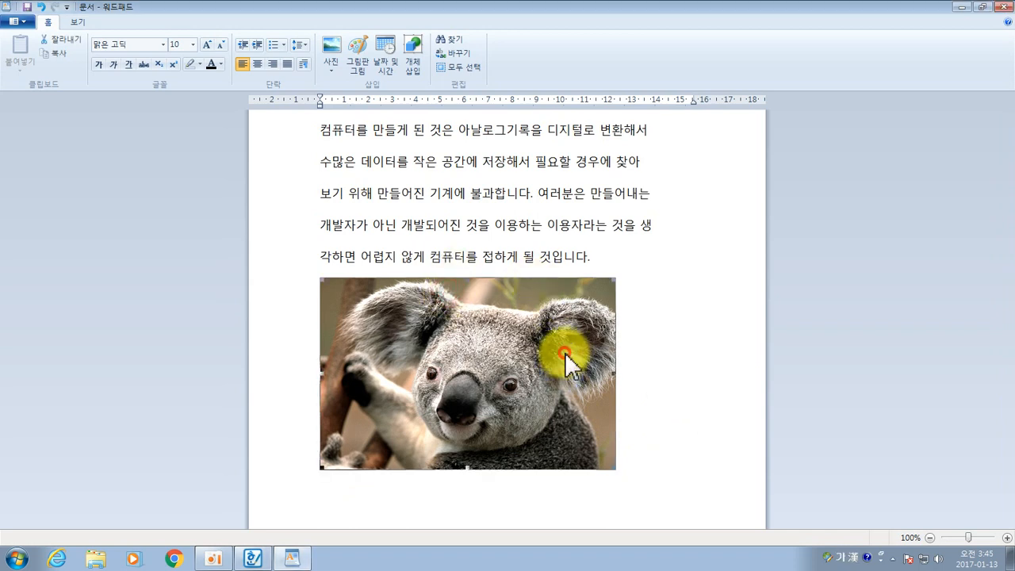
left_click(655, 339)
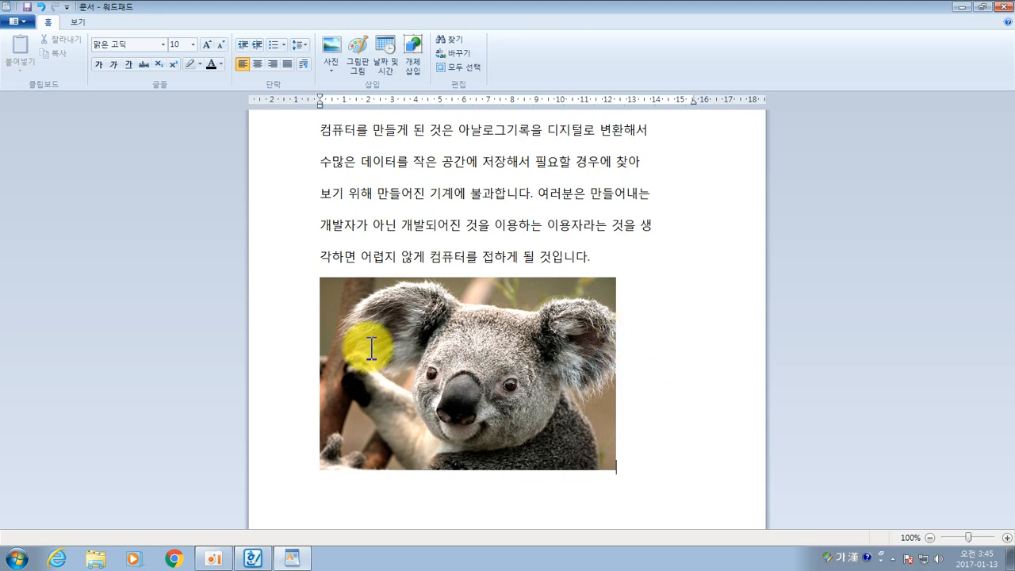
Save the document as 컴퓨터 in the 문서 library in rich text format (RTF)
left_click(25, 27)
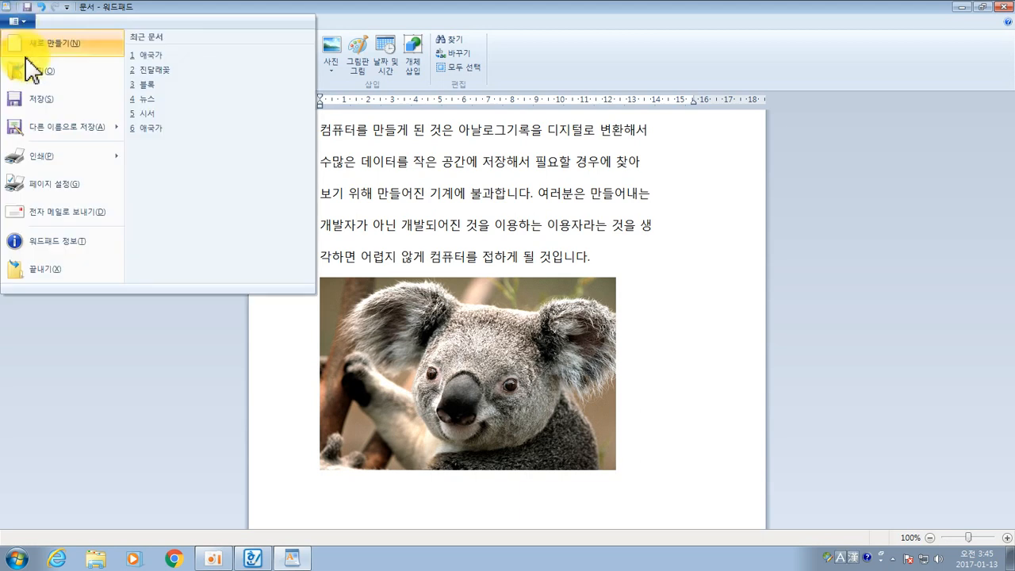
left_click(49, 101)
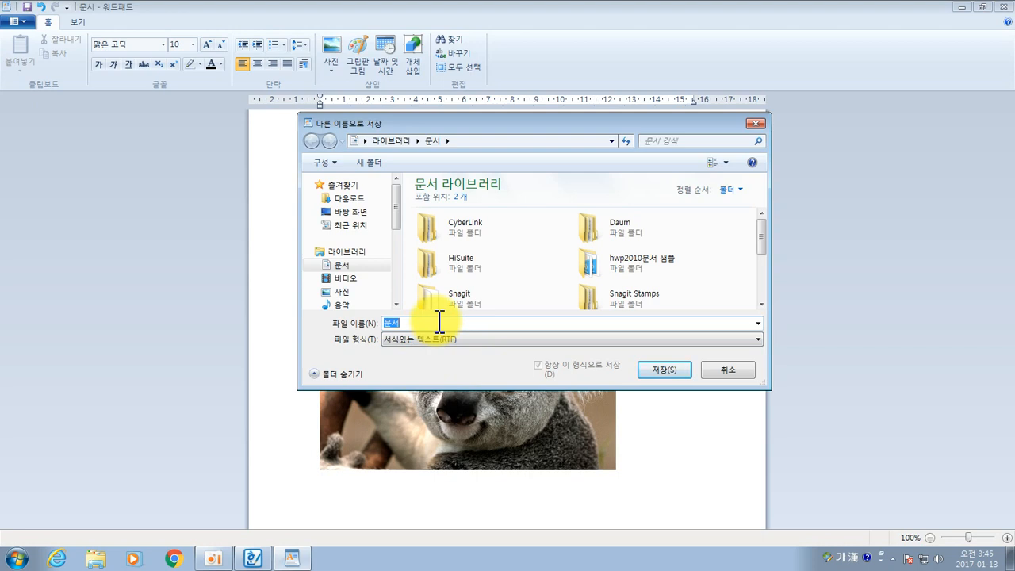
left_click(444, 324)
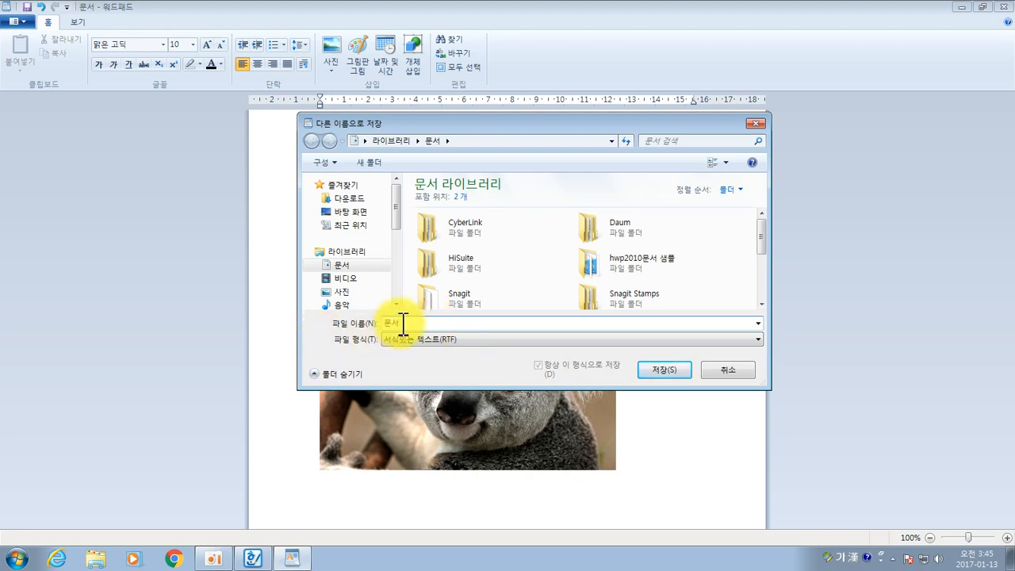
left_click(414, 323)
key("BackSpace")
key("BackSpace")
type("컴퓨터")
left_click(674, 373)
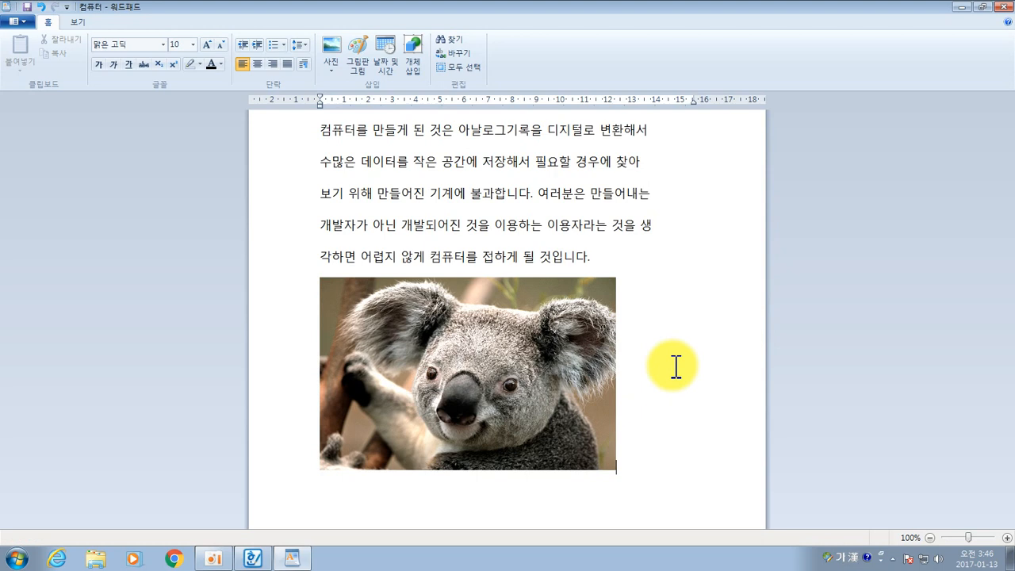